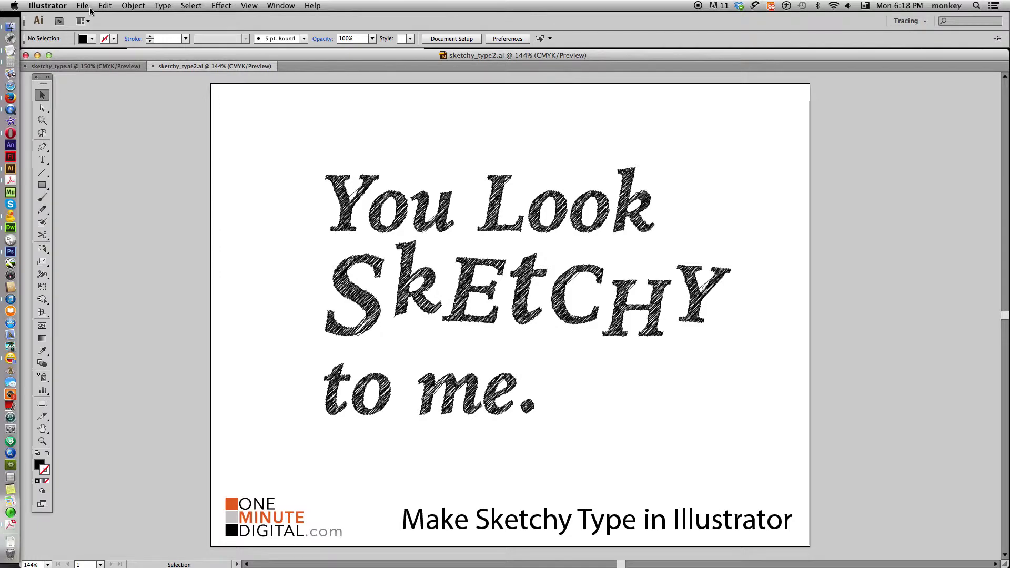
Create a new Letter-size landscape document and add the text "You look", "Sketchy", "to me." on three lines
click(136, 12)
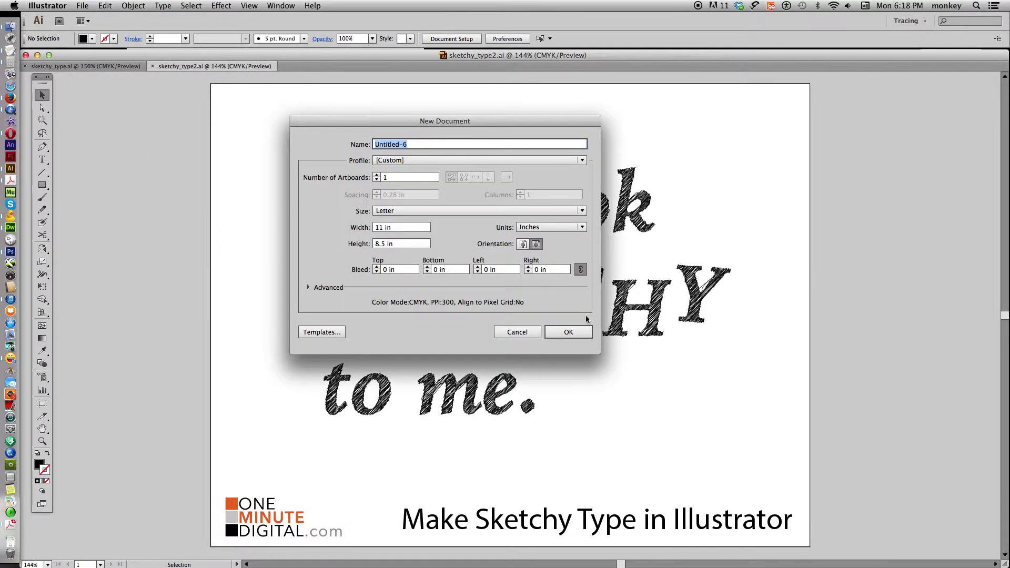
click(582, 332)
key(t)
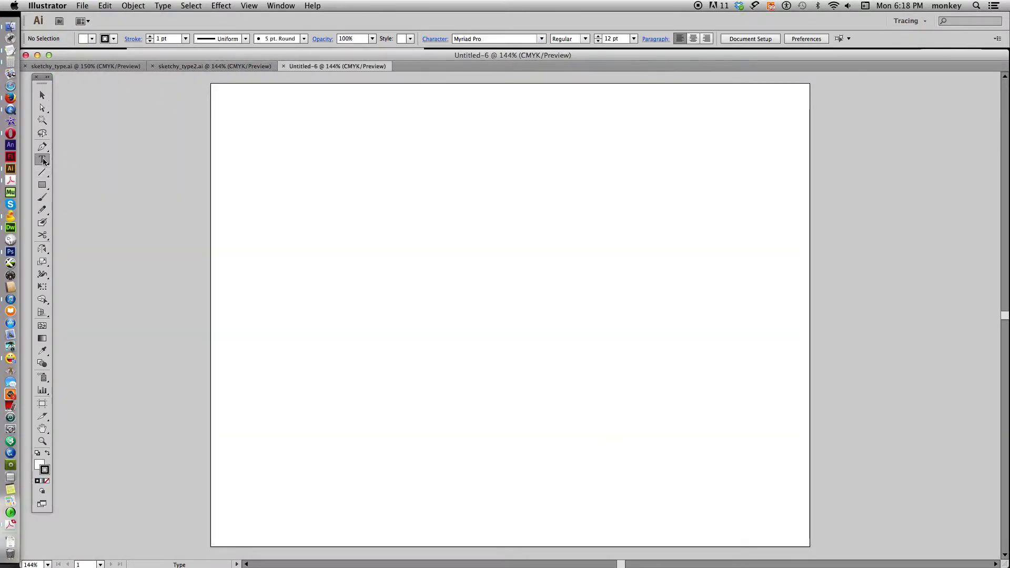
click(300, 210)
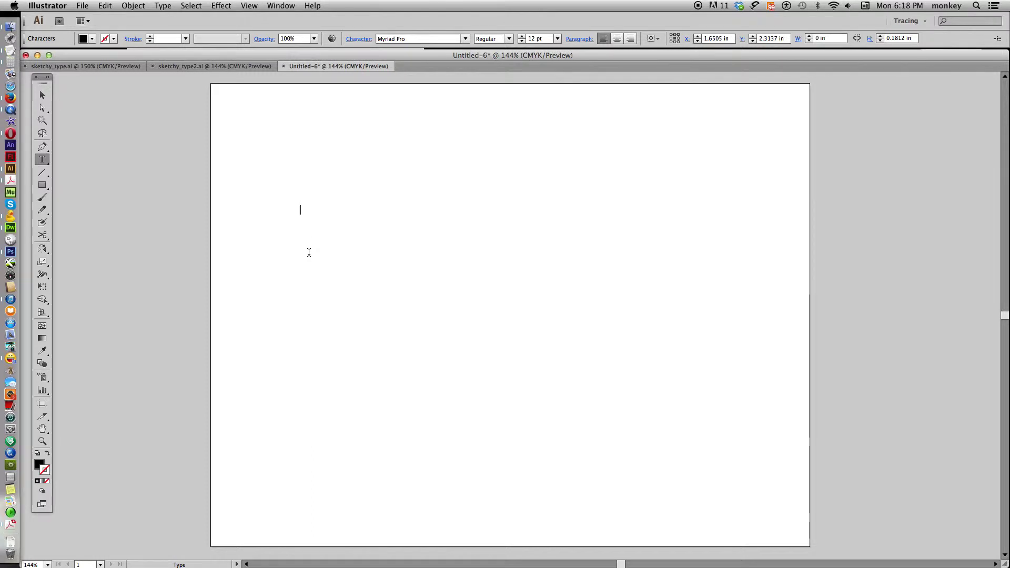
text(You look s)
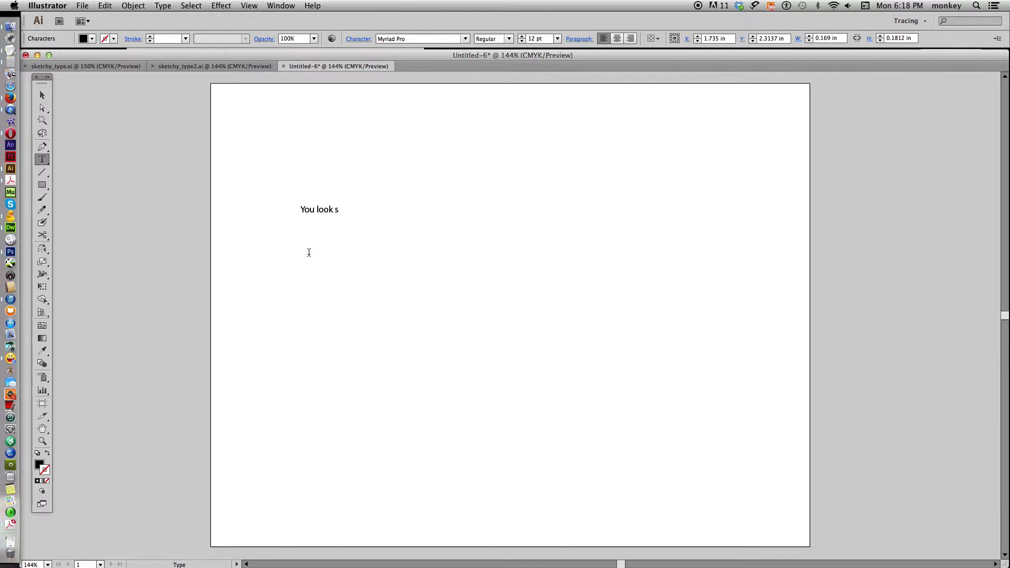
key(Return)
text(Sketchy)
key(Return)
text(to me.)
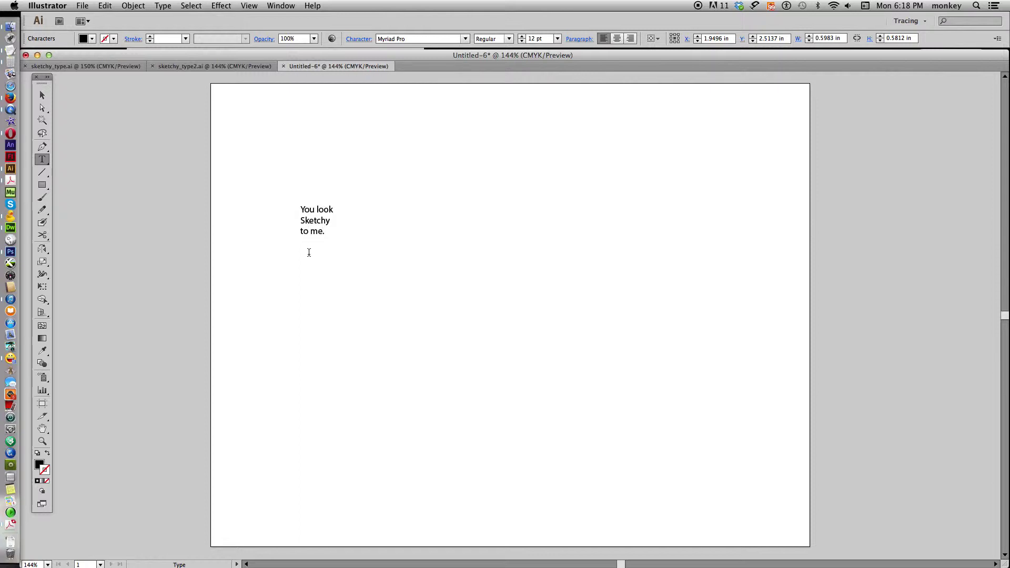
Scale the text block up to about 78 pt and move it toward the page's upper left
click(42, 95)
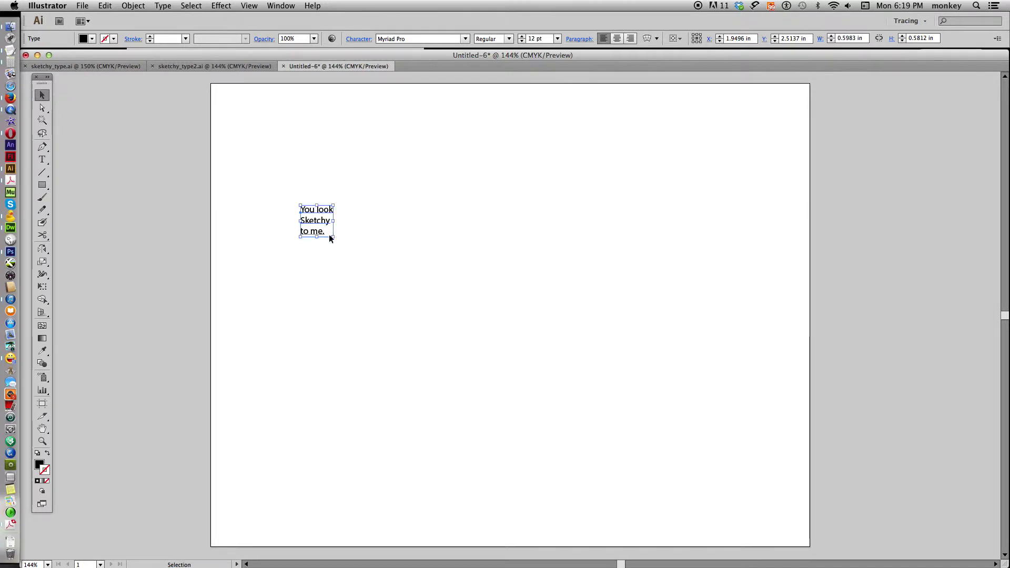
drag(333, 238, 665, 413)
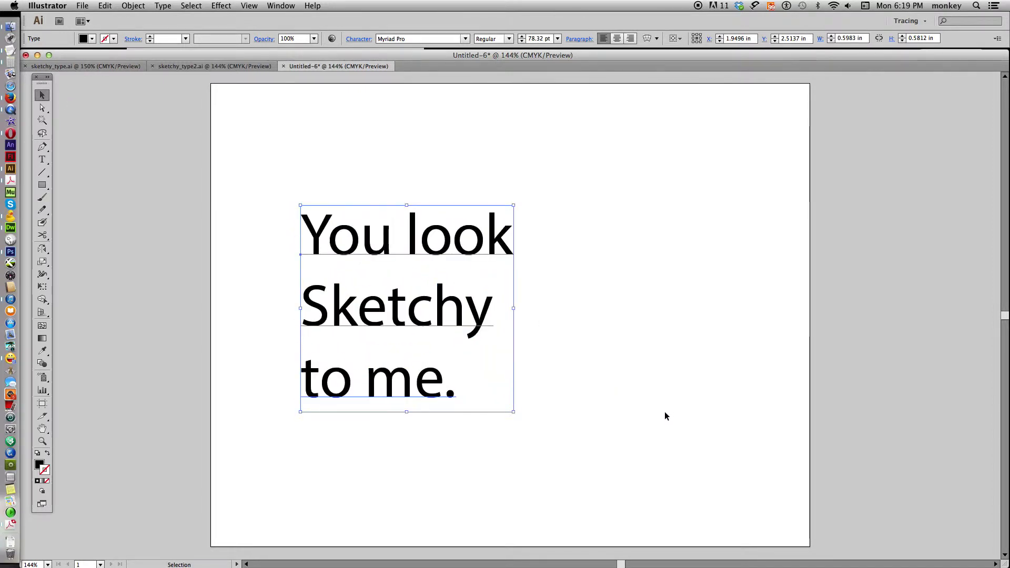
drag(457, 318, 421, 258)
Change the second line of text to all-caps "SKETCHY" and shift the text block slightly right and down
key(t)
click(294, 243)
drag(294, 243, 512, 246)
text(KETCHY)
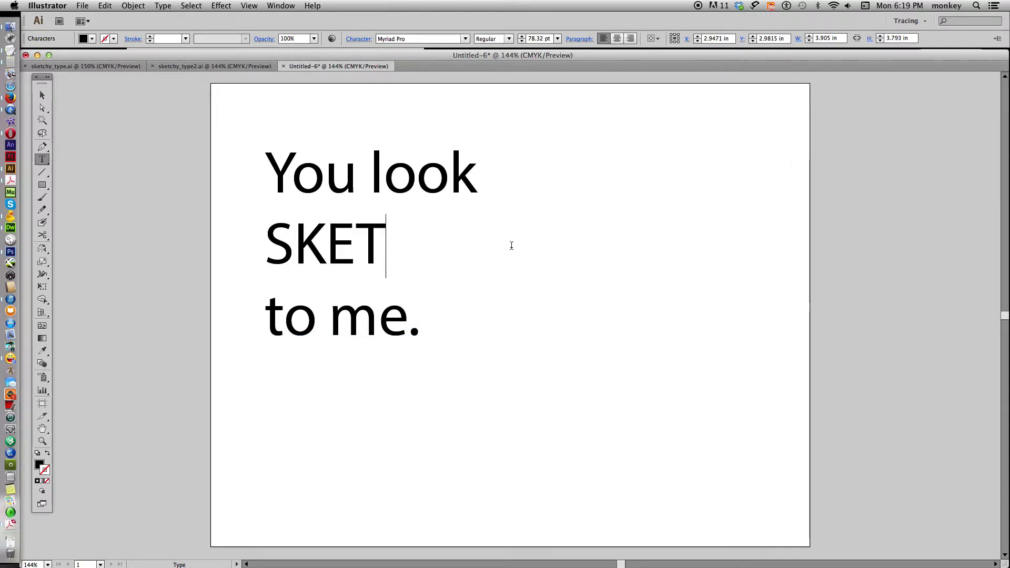
key(Escape)
drag(448, 182, 504, 202)
Show the Appearance and Graphic Styles panels
click(280, 5)
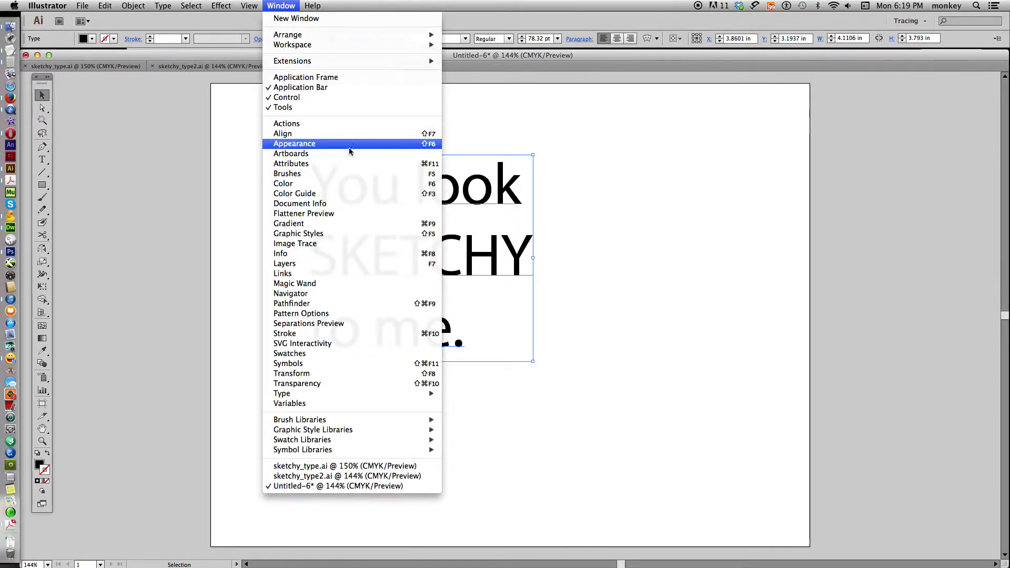
click(342, 140)
click(280, 5)
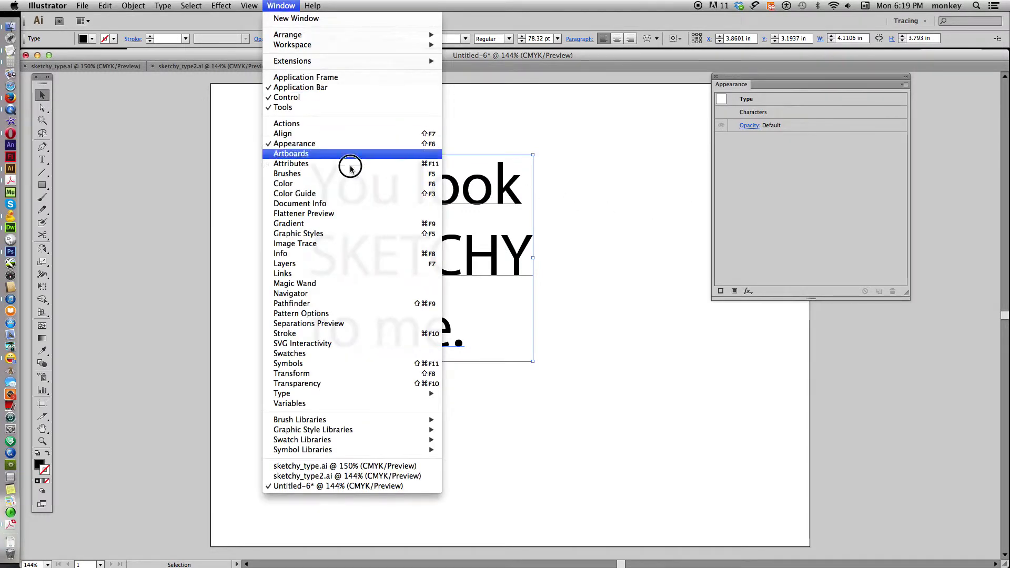
click(367, 235)
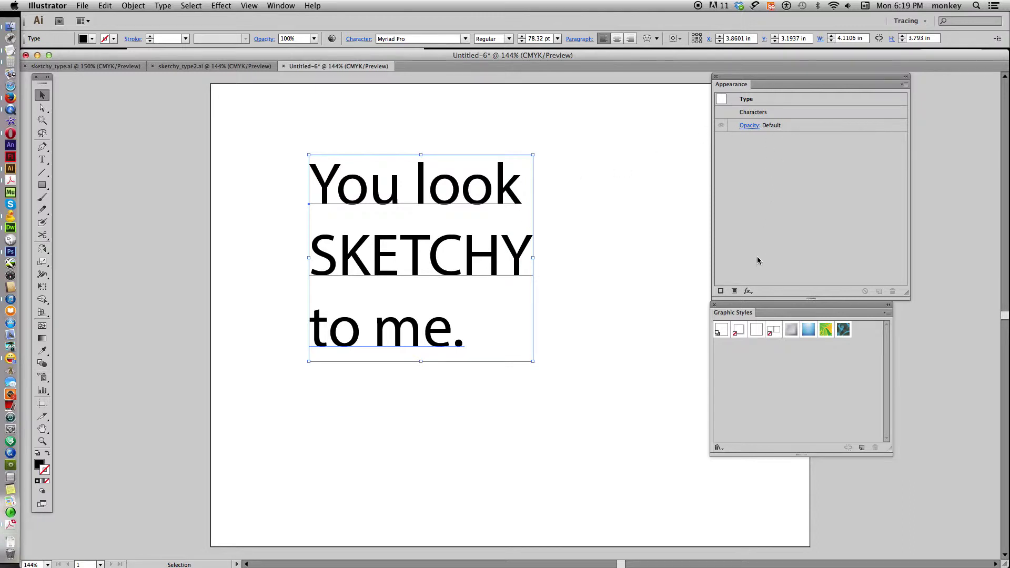
Add a Scribble effect to the text, starting from the Default preset
click(748, 292)
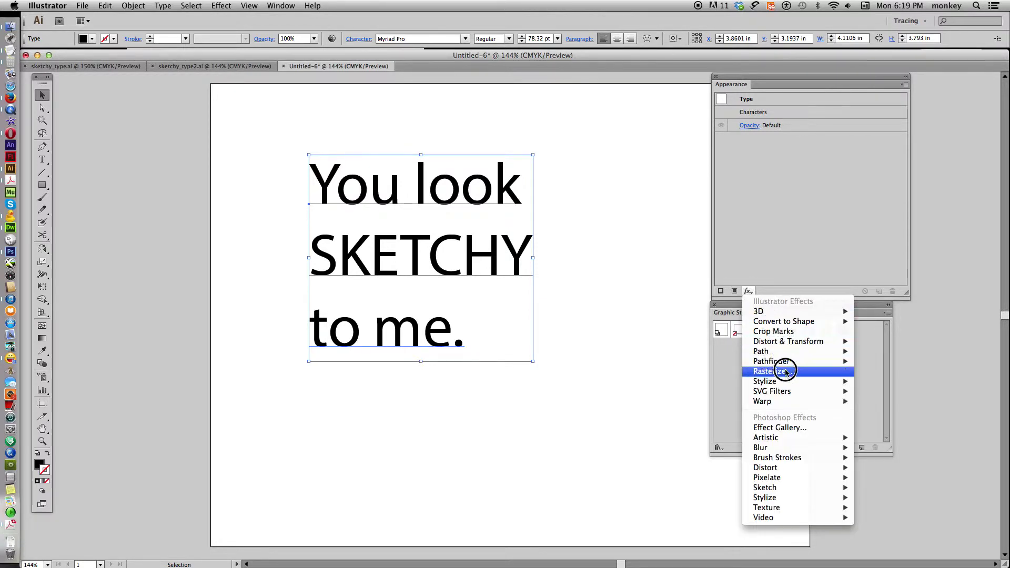
mouse_move(777, 382)
click(877, 433)
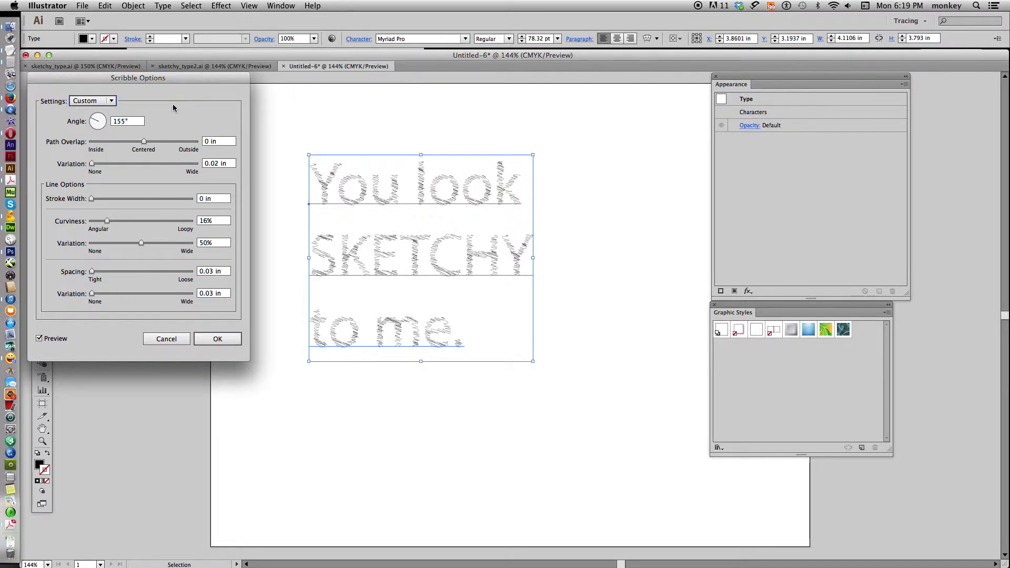
click(110, 101)
click(114, 128)
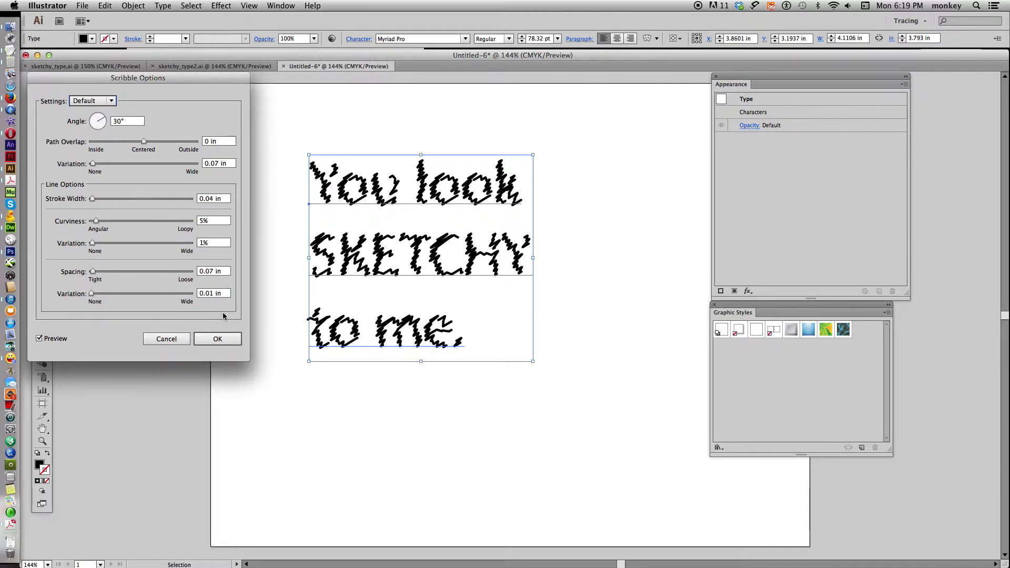
Try the Tight and Dense scribble presets on the text and go back to Default
click(111, 101)
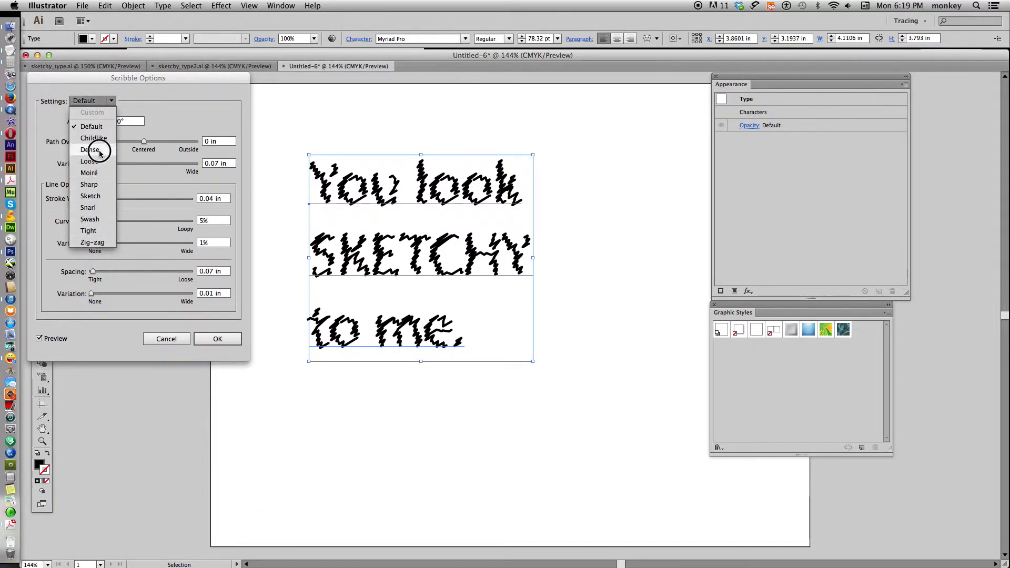
click(106, 230)
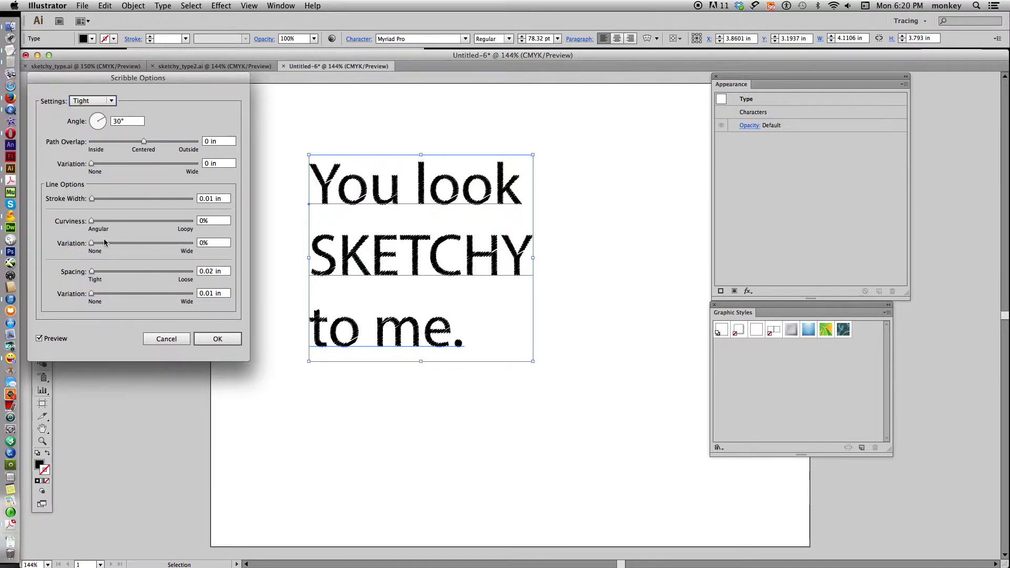
click(104, 100)
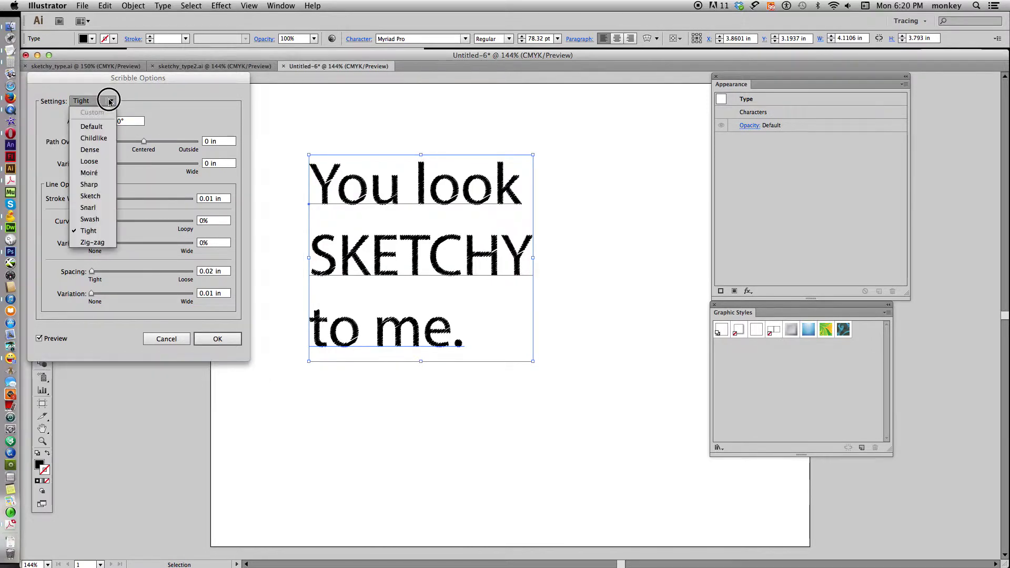
click(108, 154)
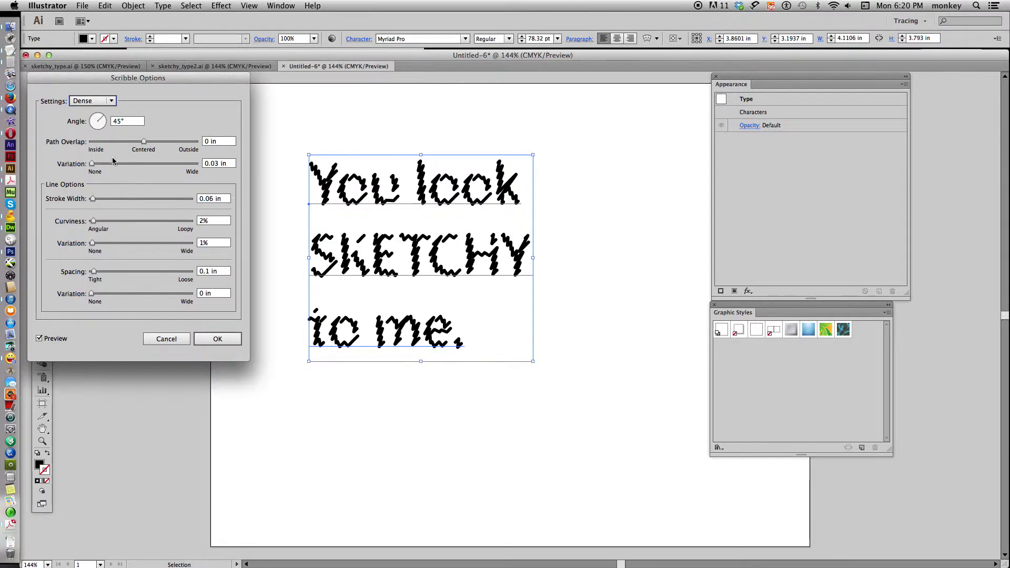
click(112, 102)
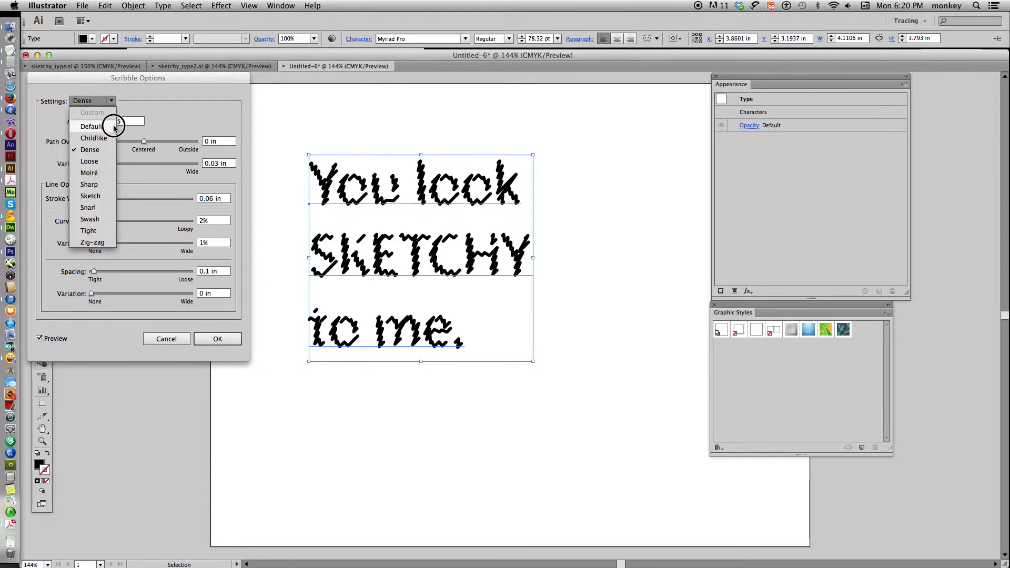
click(114, 128)
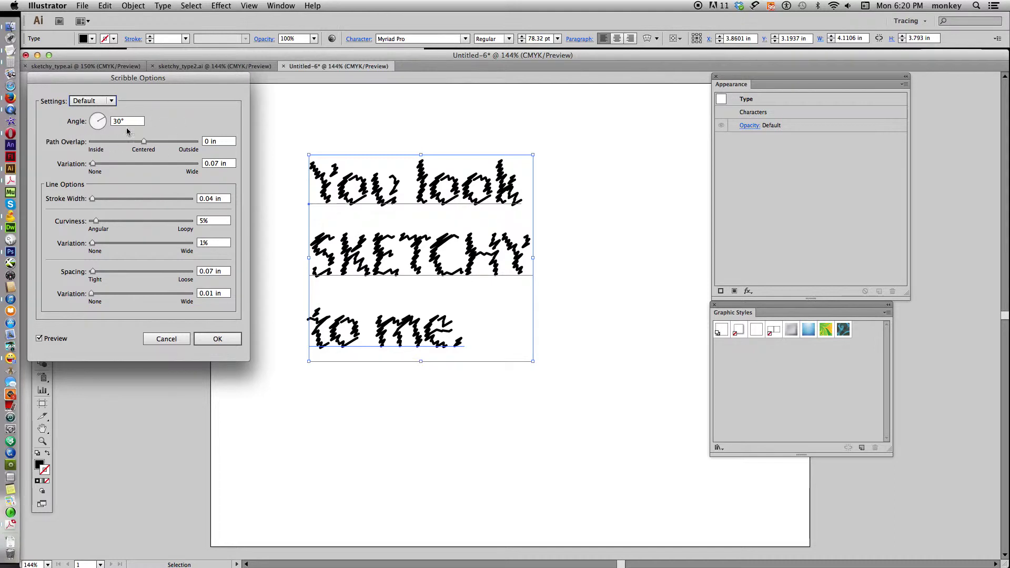
Set the scribble angle to 45°, the path overlap variation to 0.03 in and the stroke width to 0.01 in
double_click(126, 121)
text(45)
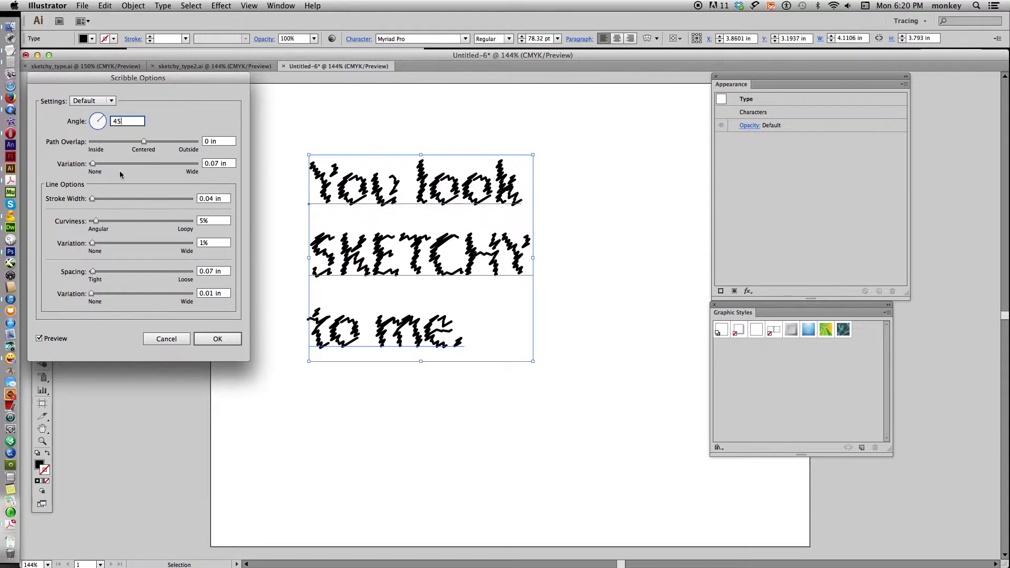
double_click(216, 163)
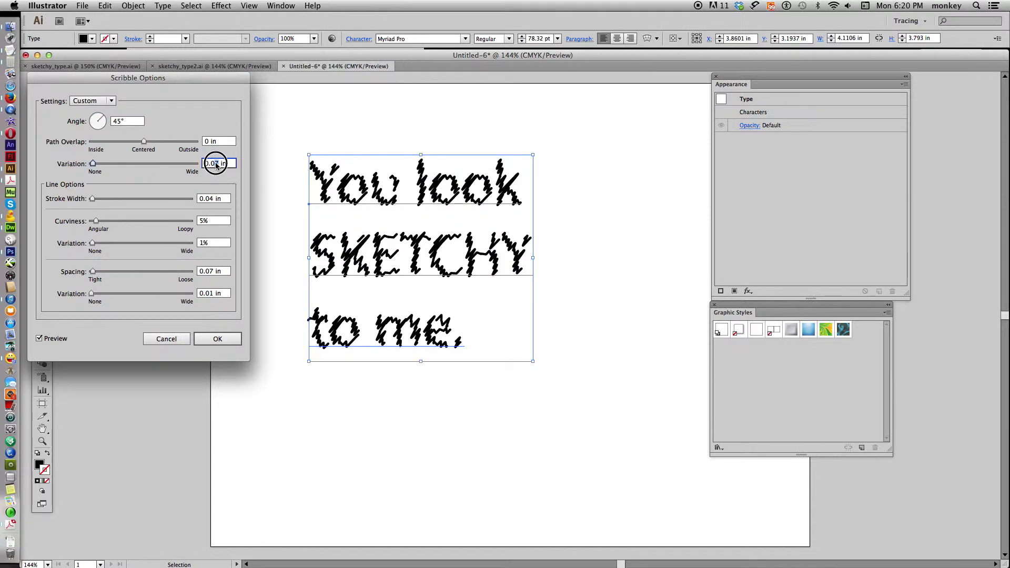
text(0.03)
double_click(211, 199)
text(0.01)
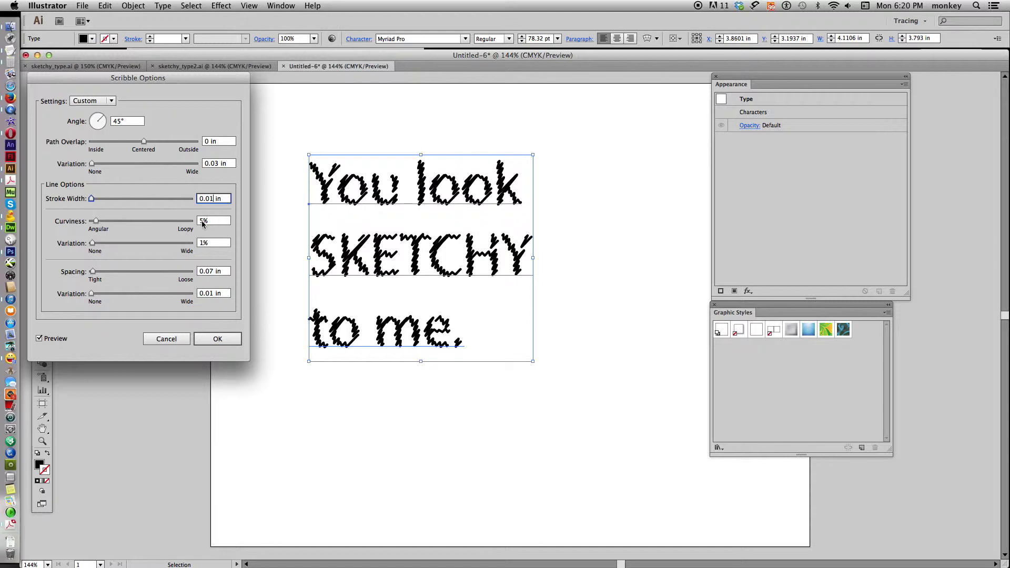
Set the scribble curviness to 1% with 50% variation and the spacing to 0.01 in, and apply the effect
click(200, 220)
text(1)
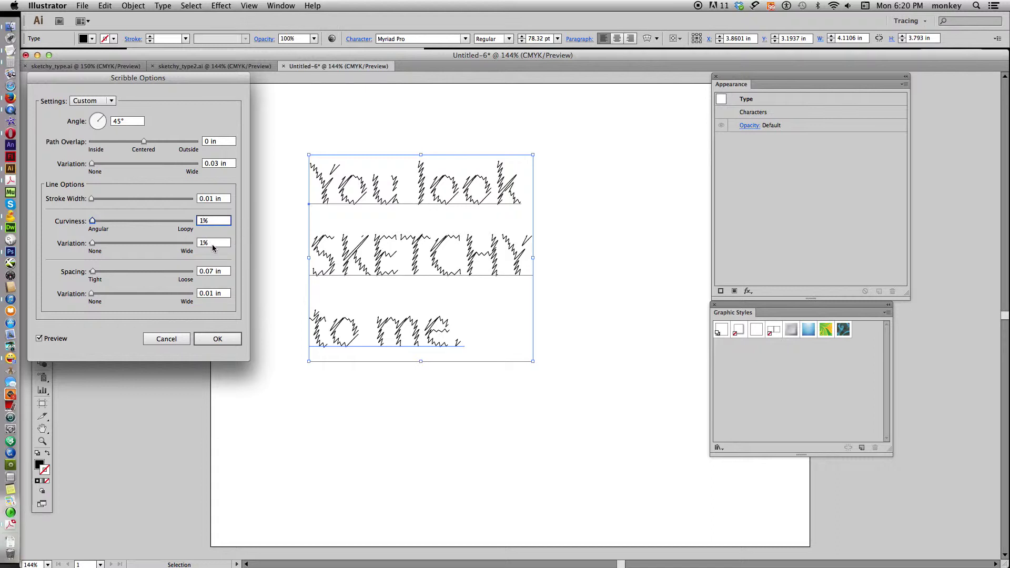
double_click(204, 245)
text(50)
click(215, 270)
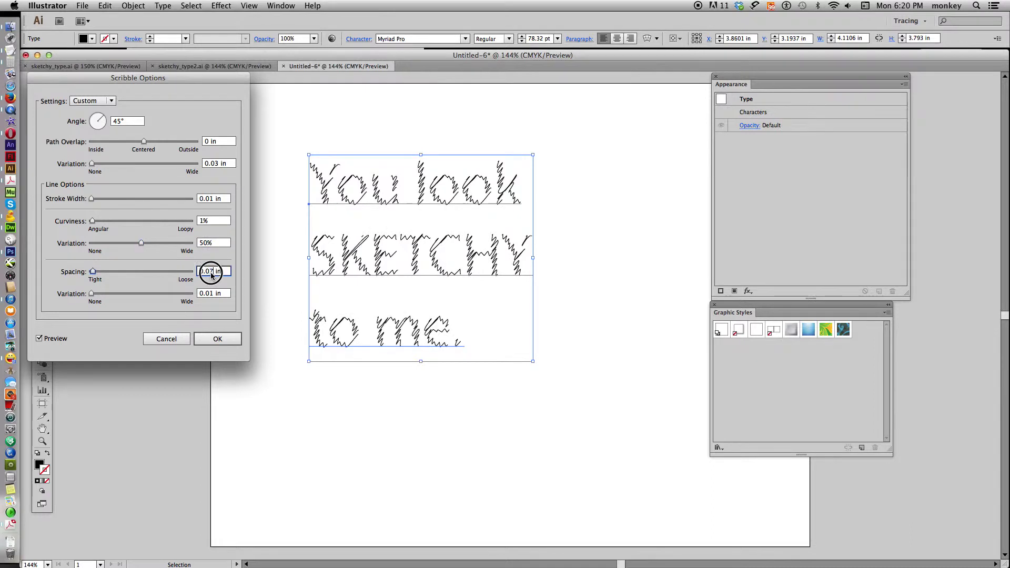
text(1)
click(39, 339)
click(40, 339)
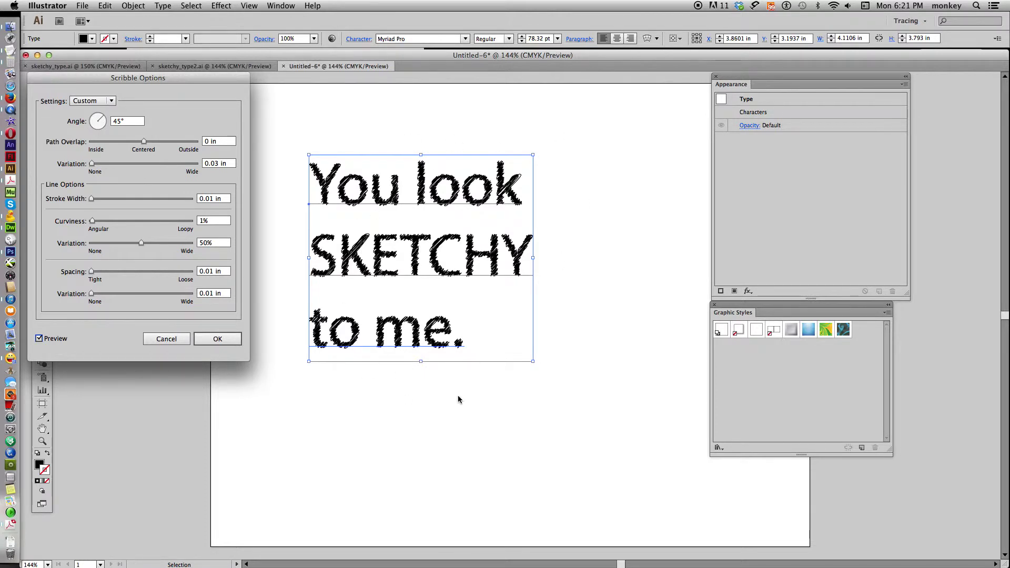
click(219, 337)
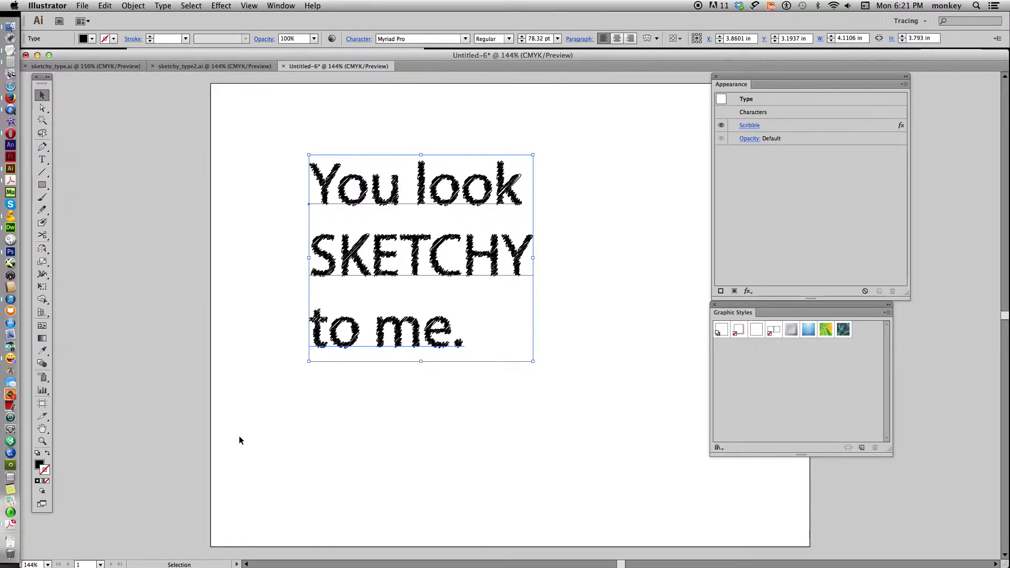
Set the text's font style to Bold and move the block toward the page's upper left
click(508, 40)
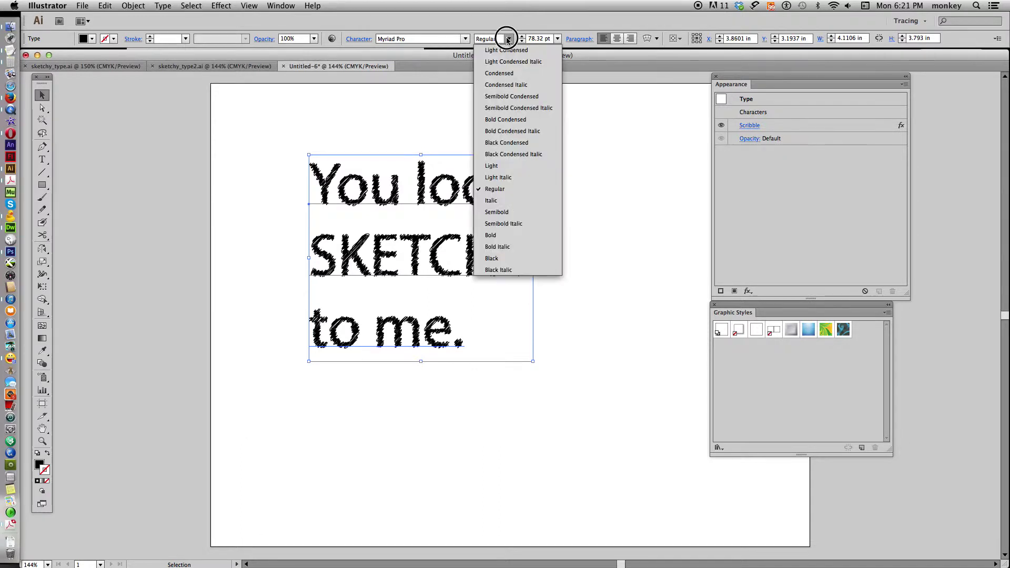
click(514, 235)
click(606, 277)
drag(379, 255, 323, 216)
click(567, 330)
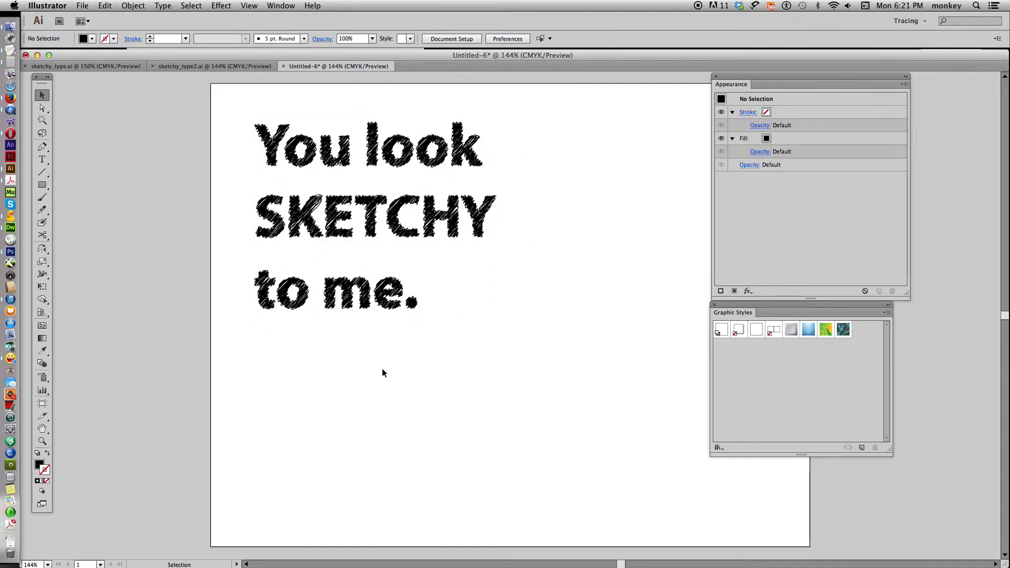
Edit the text's existing Scribble effect and set its line spacing to 0.02 in
click(414, 306)
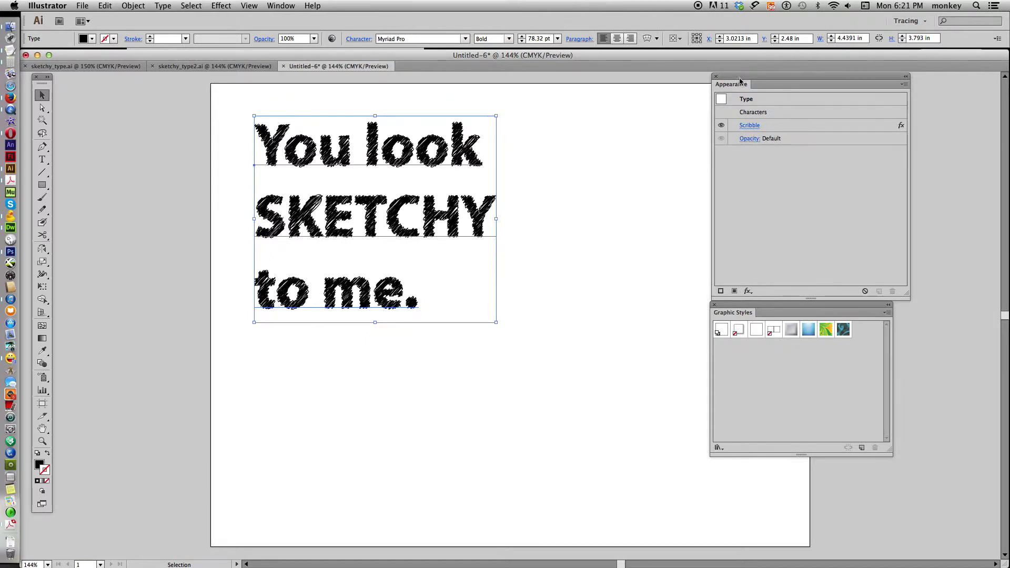
click(750, 126)
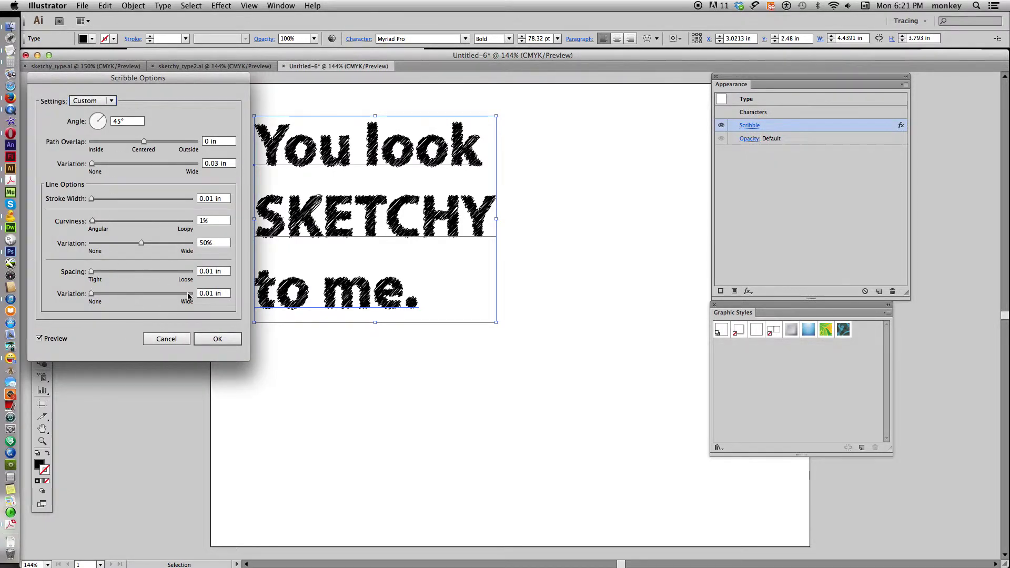
click(213, 272)
key(BackSpace)
text(2)
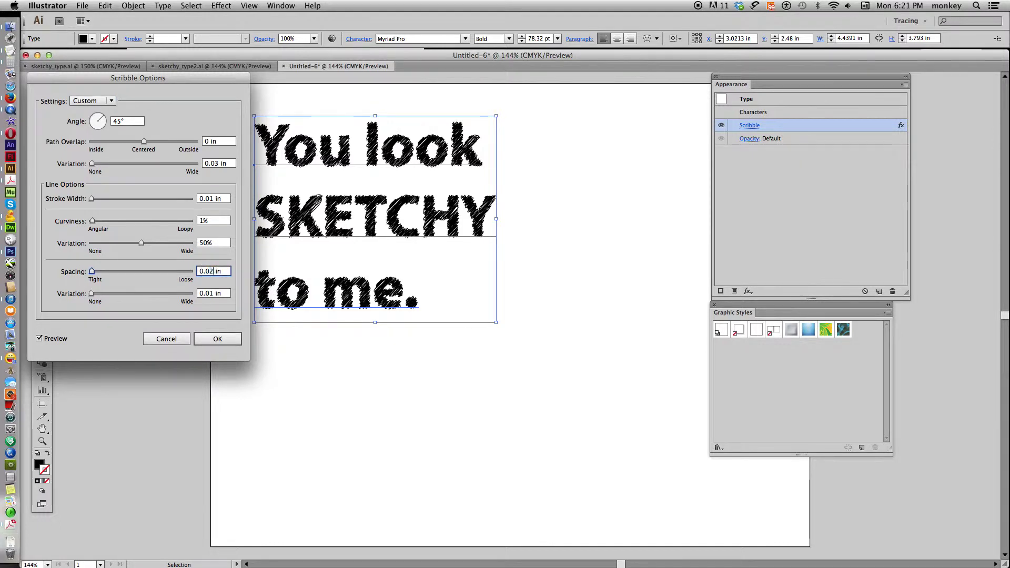
click(39, 339)
click(39, 339)
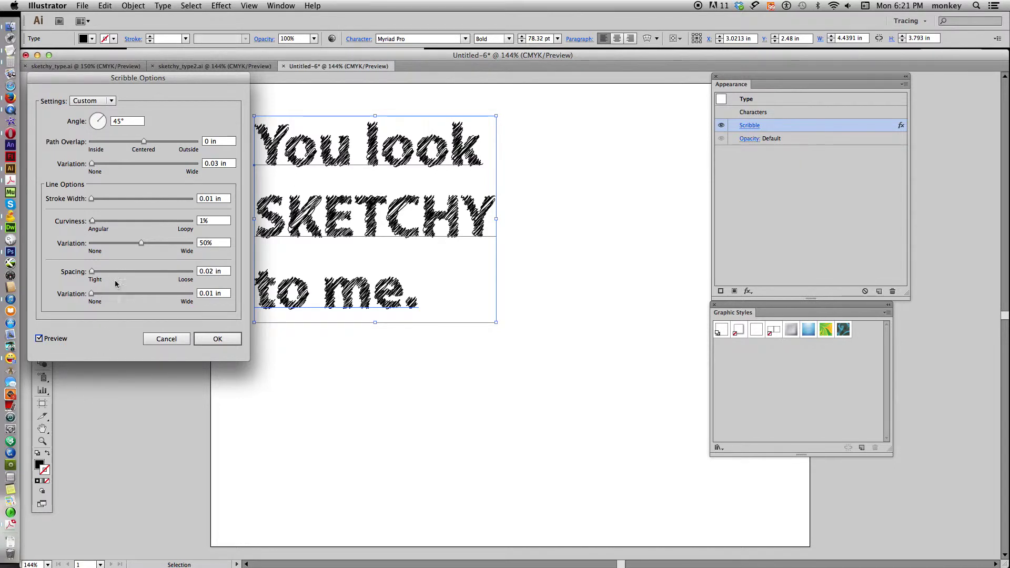
click(216, 338)
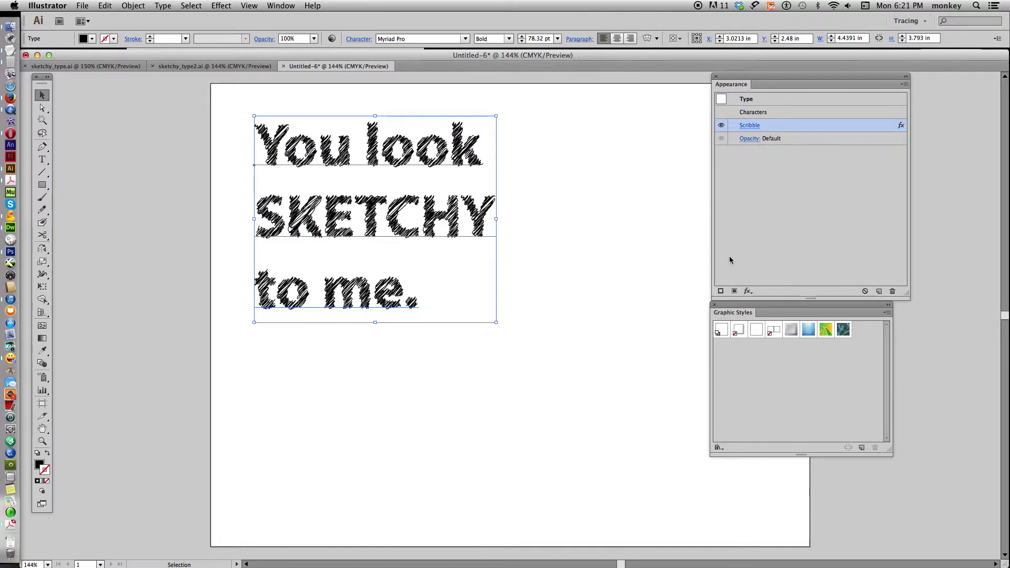
Add a new stroke to the text and start a previewed Roughen effect on it with a relative size of 1%
click(721, 294)
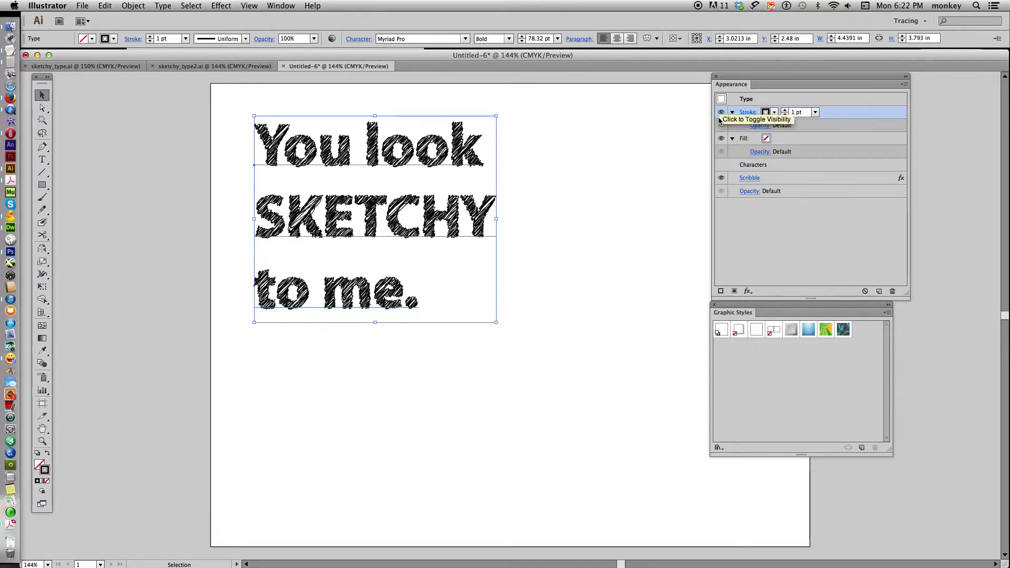
click(748, 291)
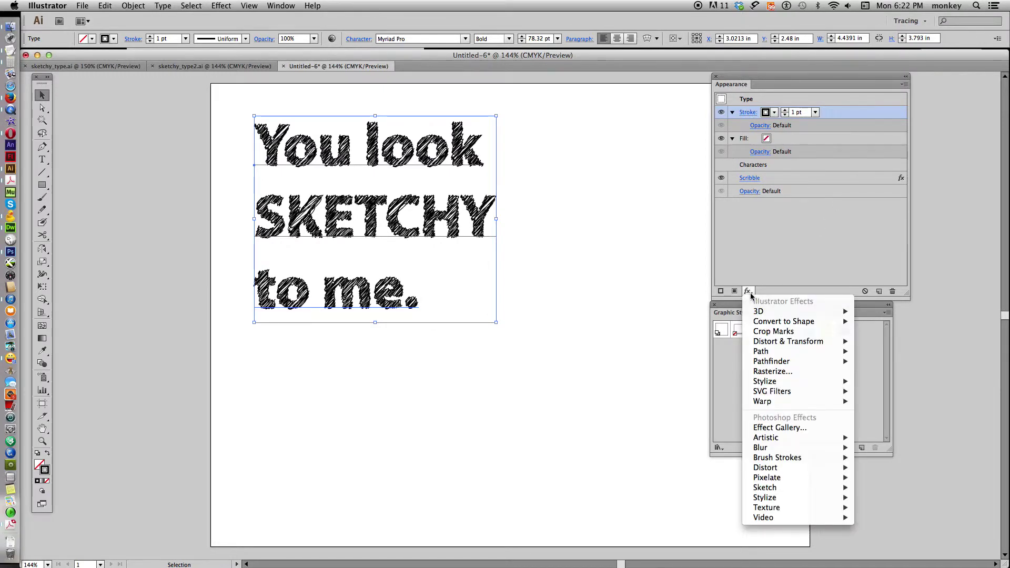
mouse_move(771, 341)
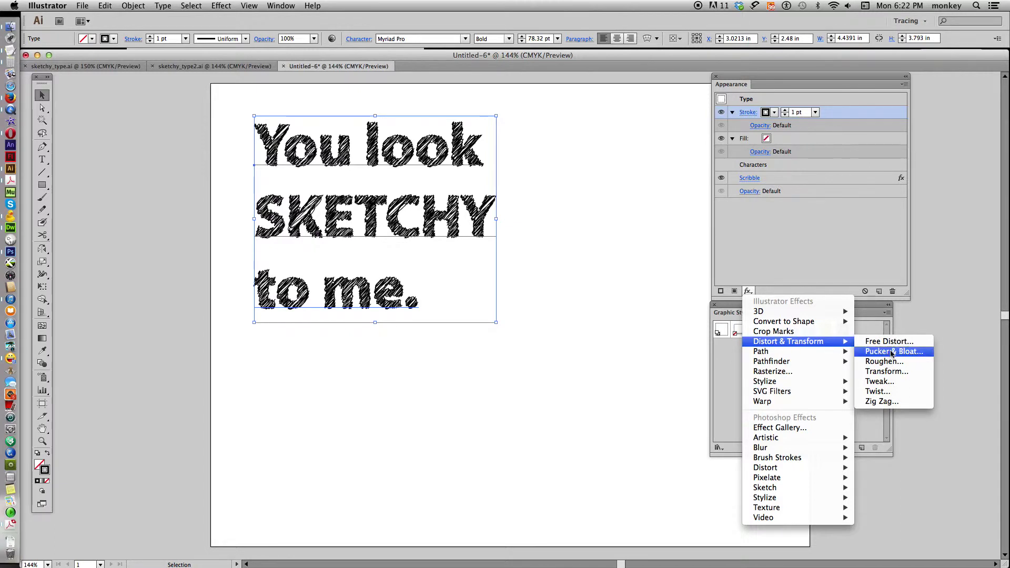
click(885, 362)
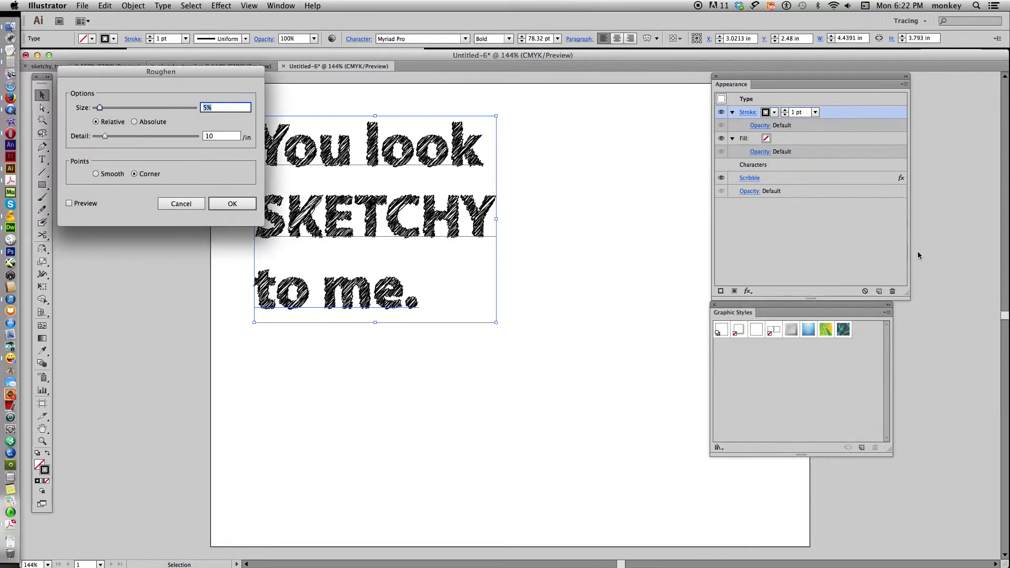
click(69, 204)
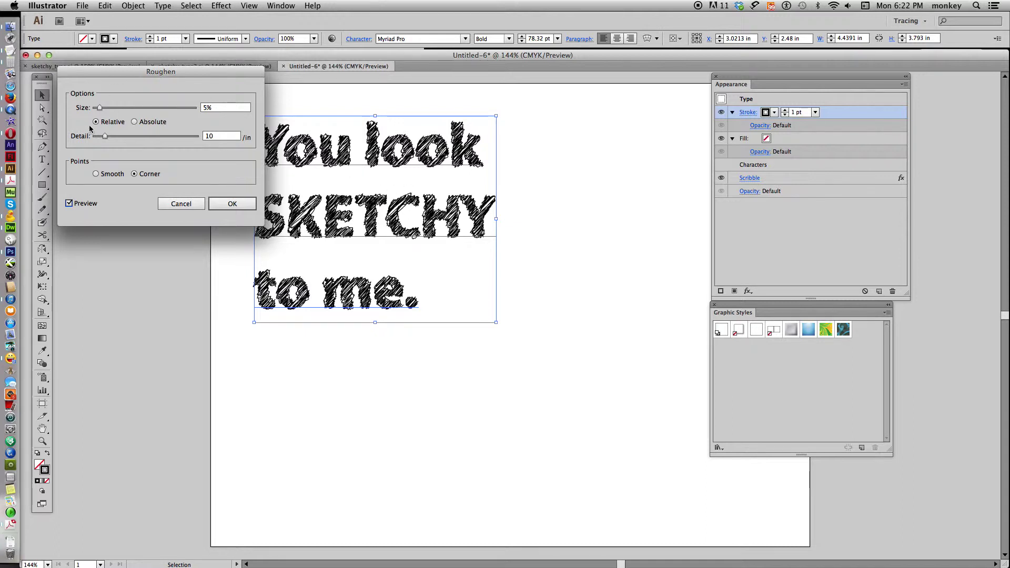
double_click(207, 107)
text(1)
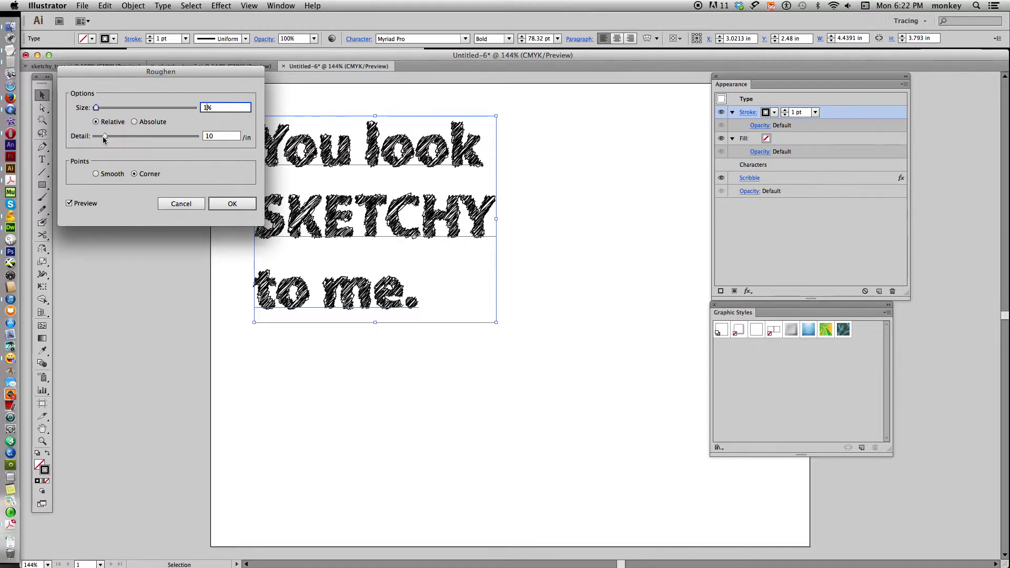
Set the Roughen detail to 86 per inch with smooth points, apply the effect and deselect the text
drag(105, 136, 174, 136)
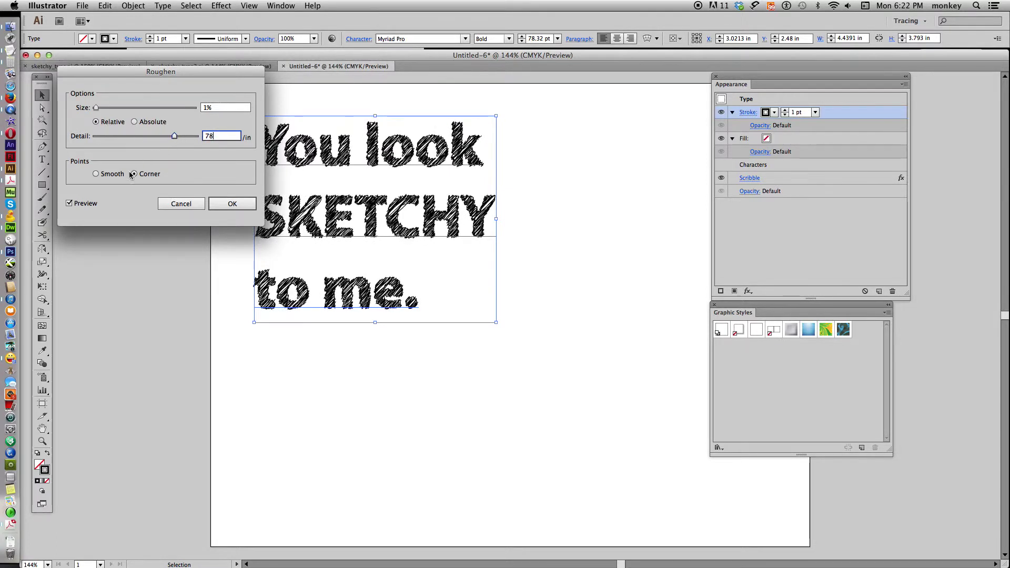
click(95, 173)
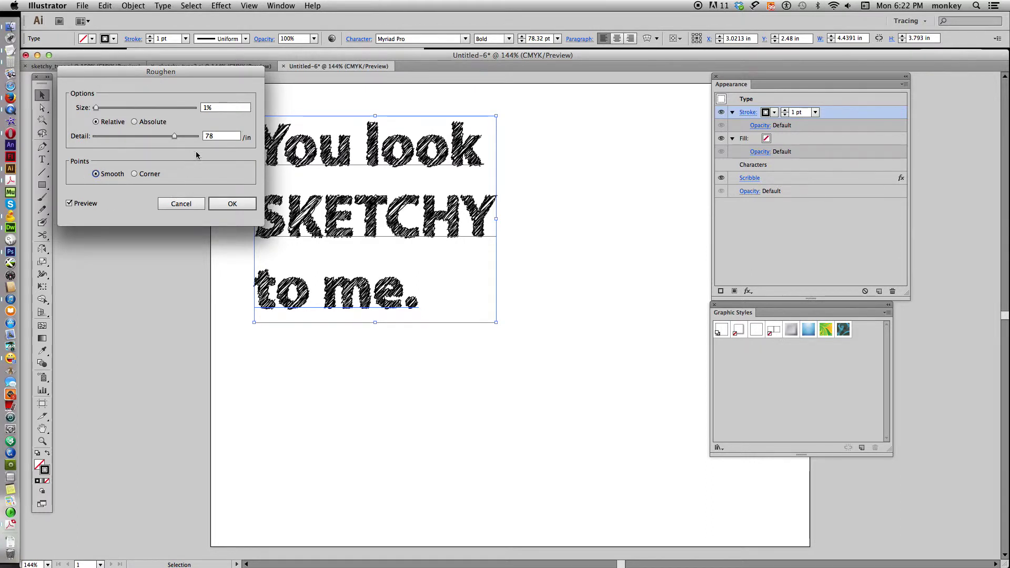
drag(175, 136, 182, 136)
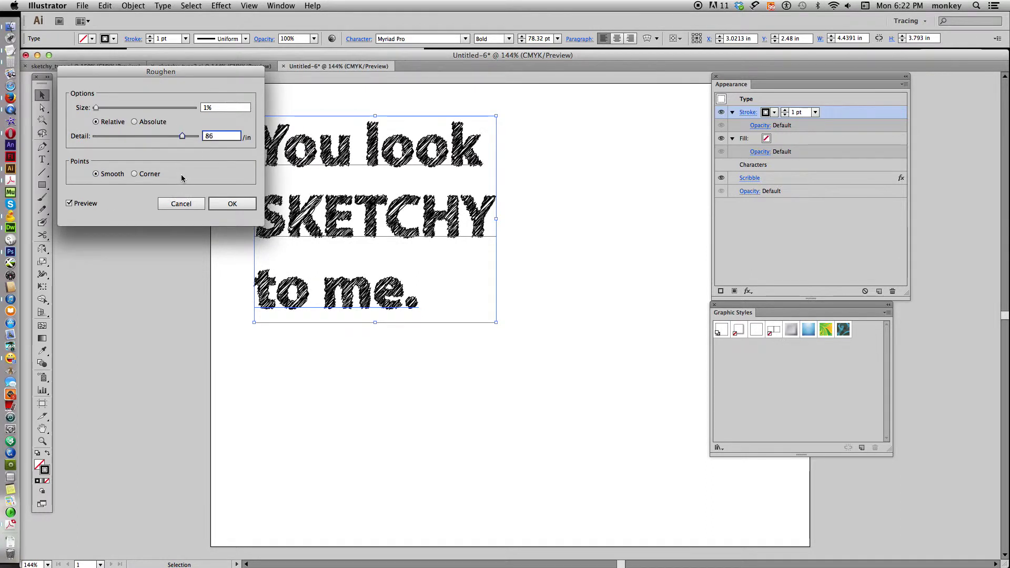
click(232, 204)
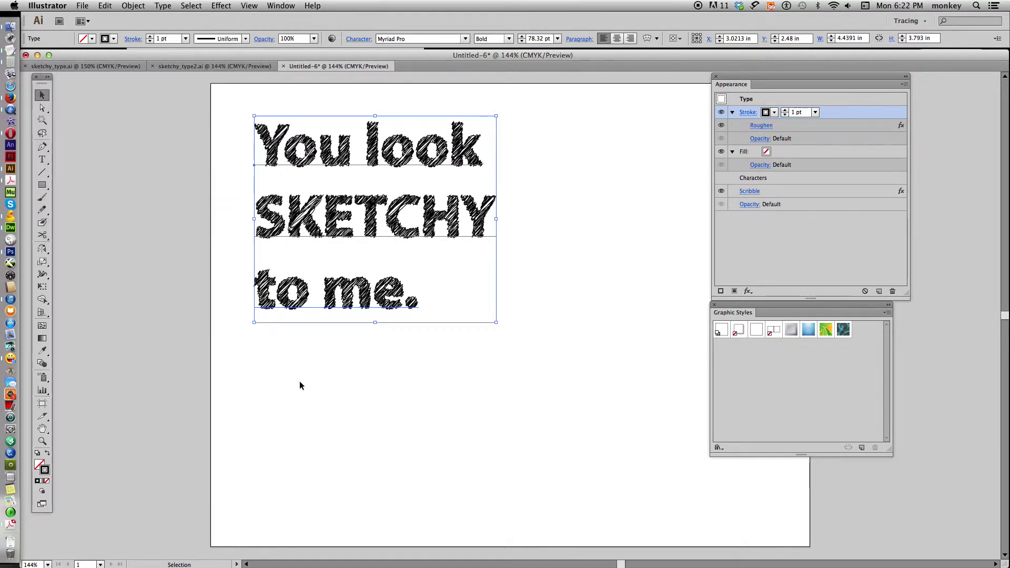
click(267, 478)
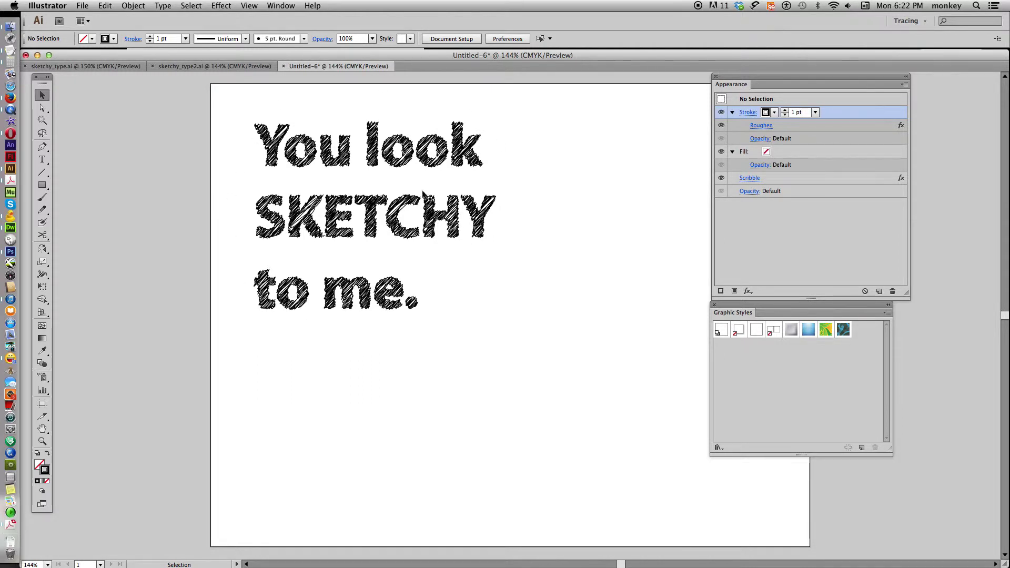
Select the text block, open its Character settings and change the font family to PhoenixScriptFLF
click(456, 210)
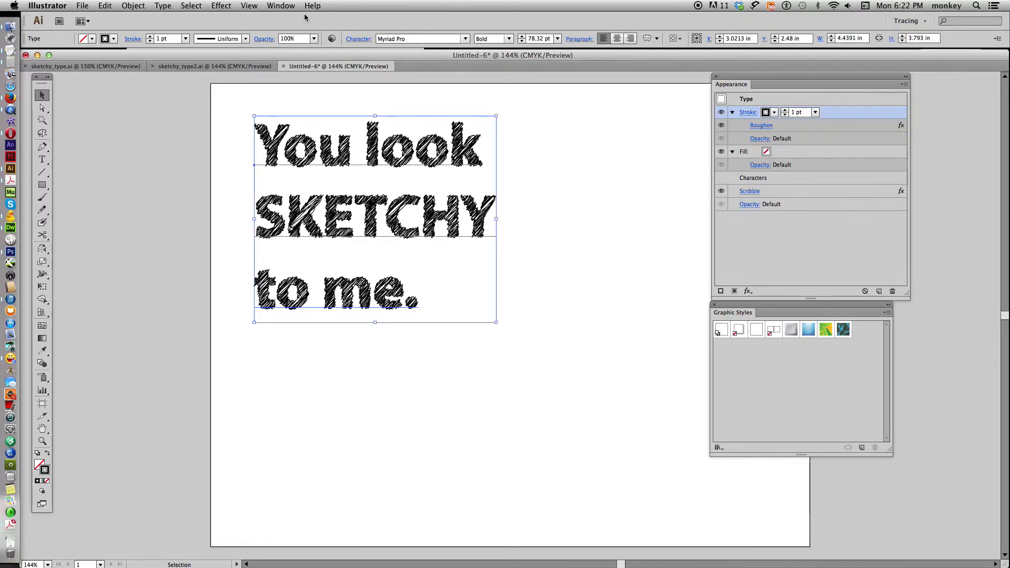
click(278, 5)
mouse_move(336, 394)
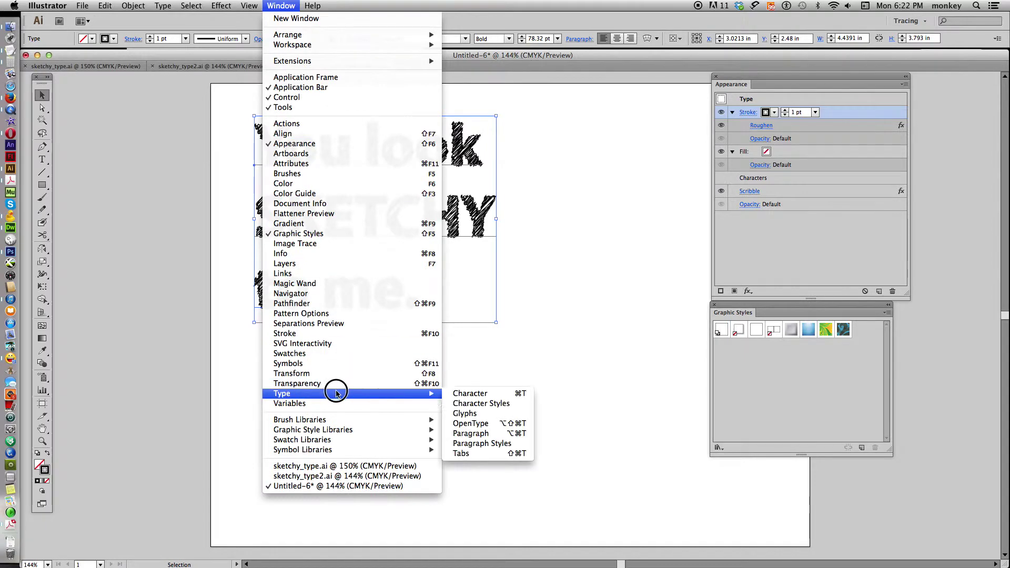
click(470, 394)
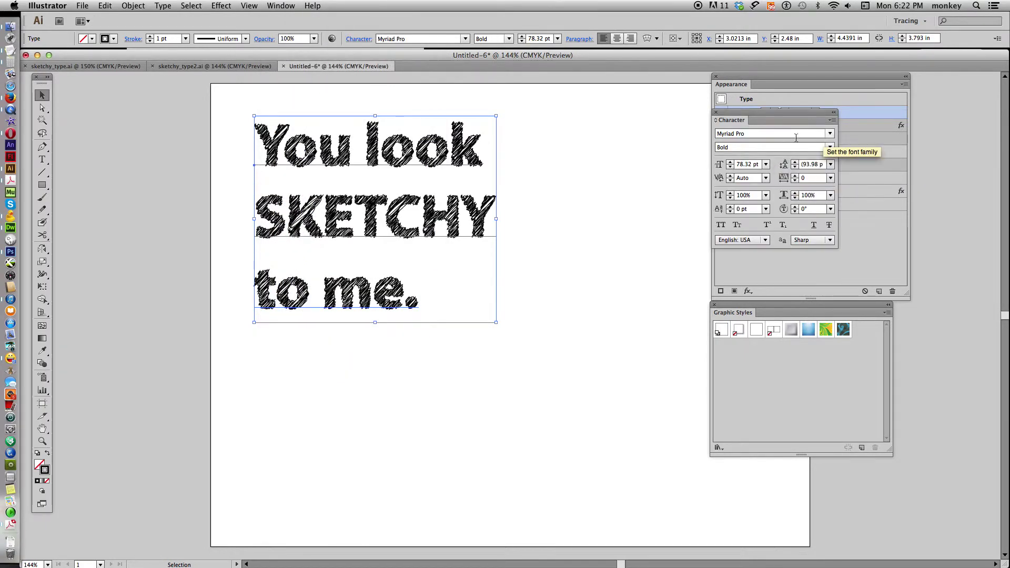
click(828, 134)
mouse_move(831, 136)
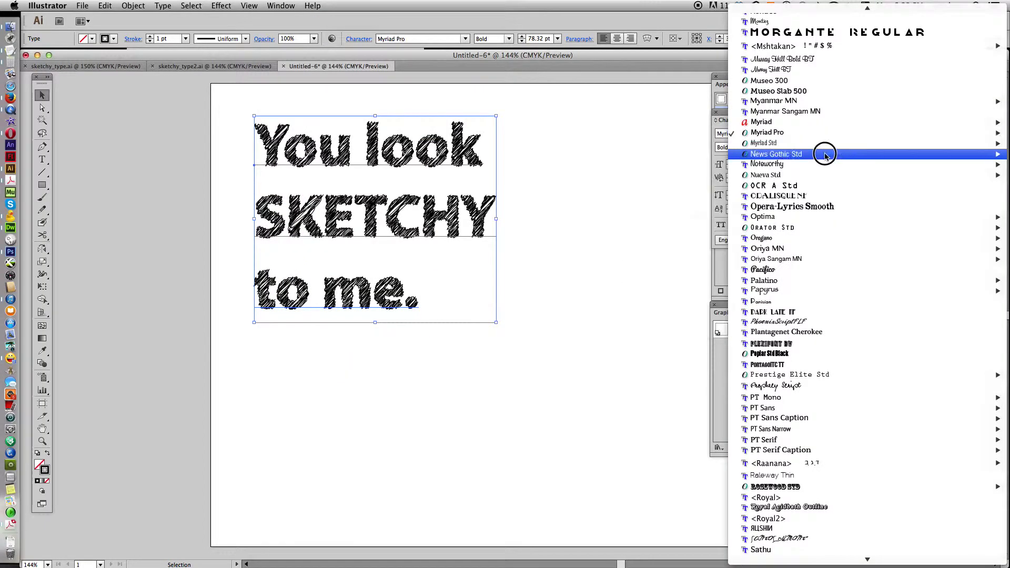
click(824, 325)
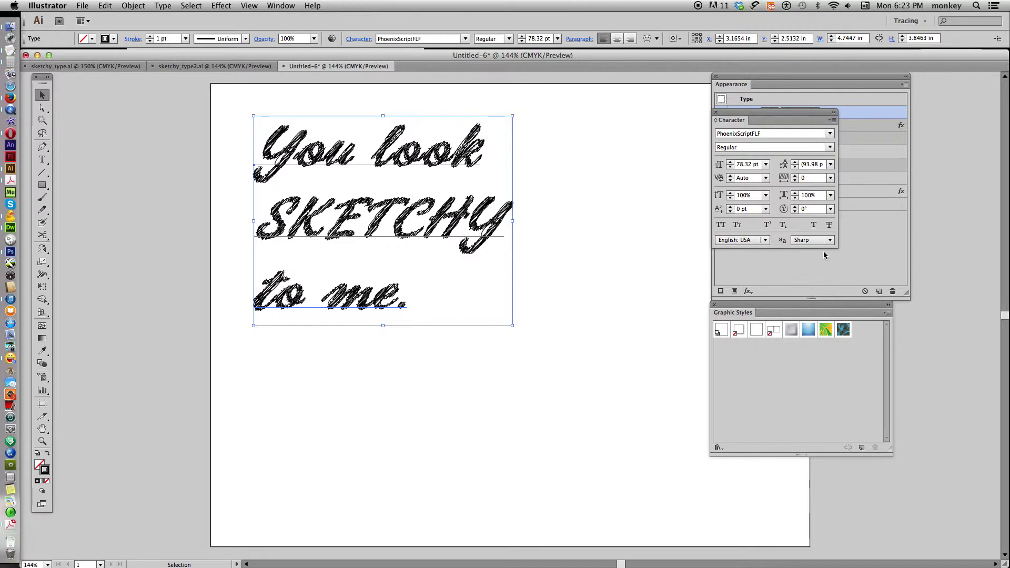
Change the text's font to Iowan Old Style Bold Italic and deselect it
click(830, 134)
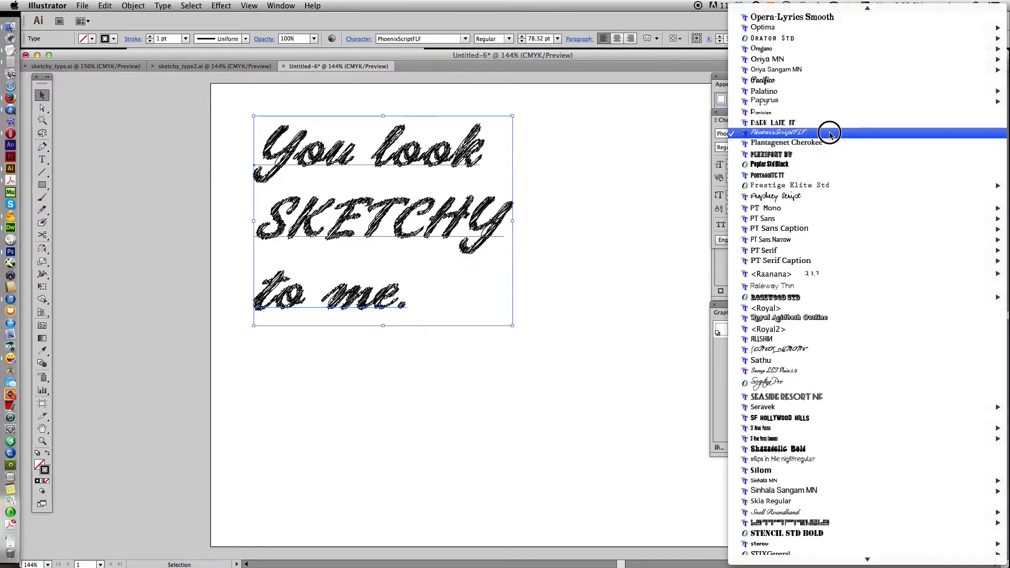
mouse_move(816, 4)
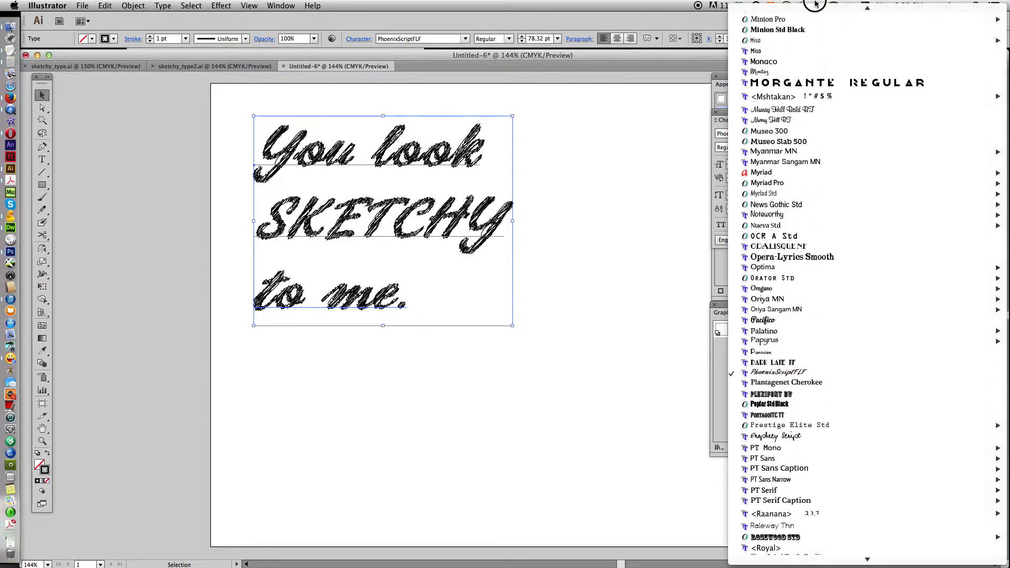
mouse_move(837, 243)
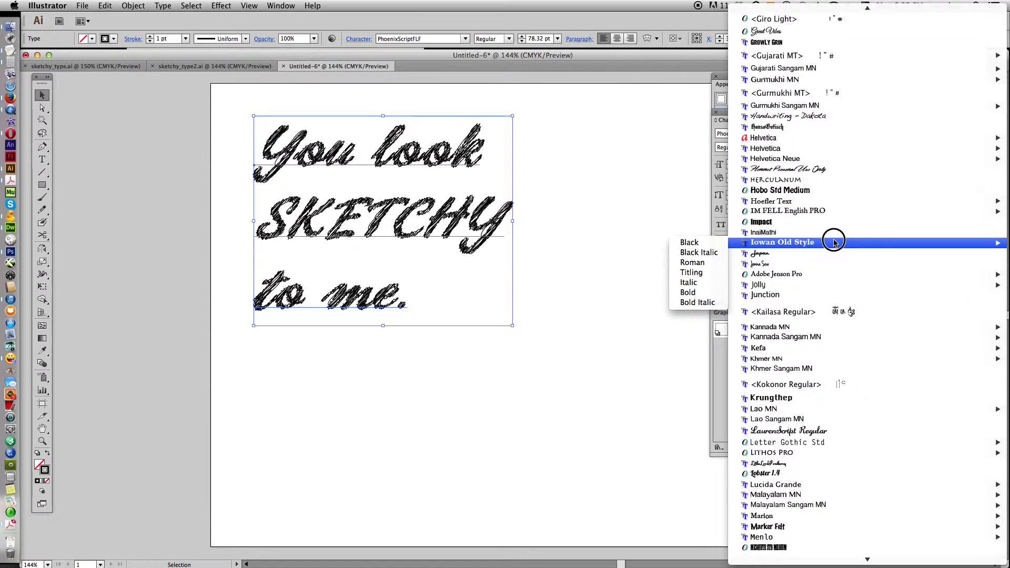
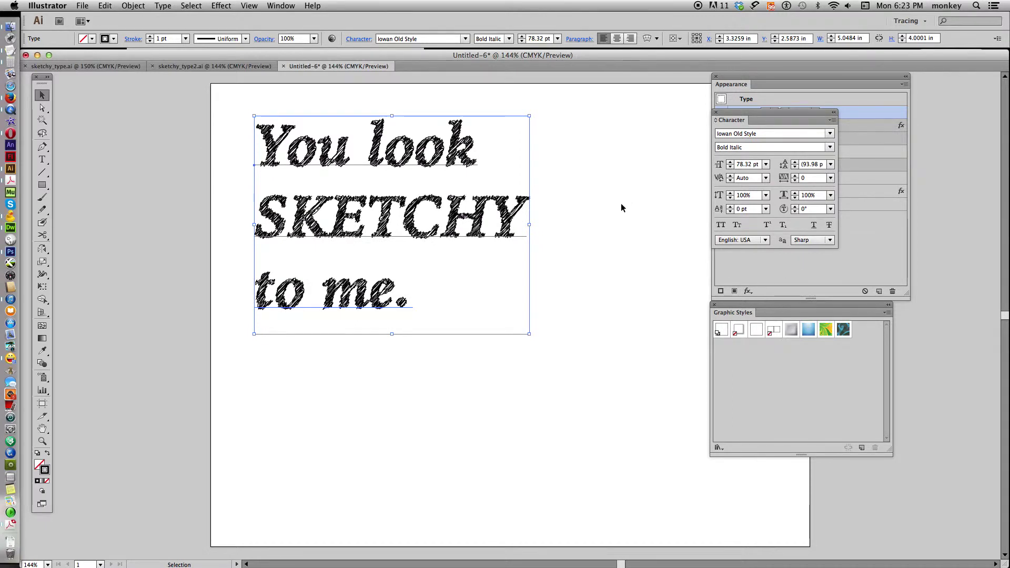
click(581, 282)
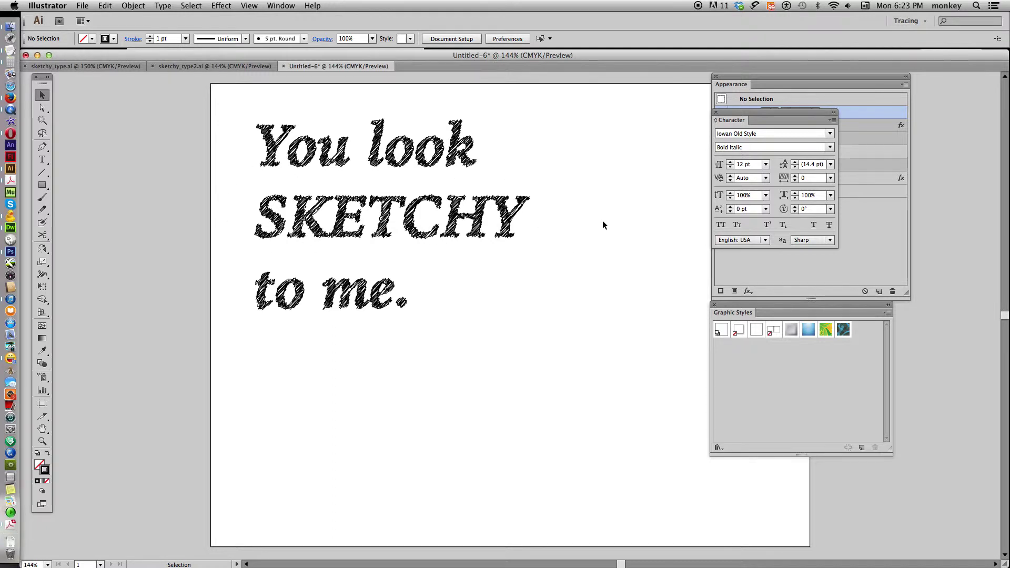
Enlarge only the letter S of SKETCHY to a font size of 100 pt
click(50, 161)
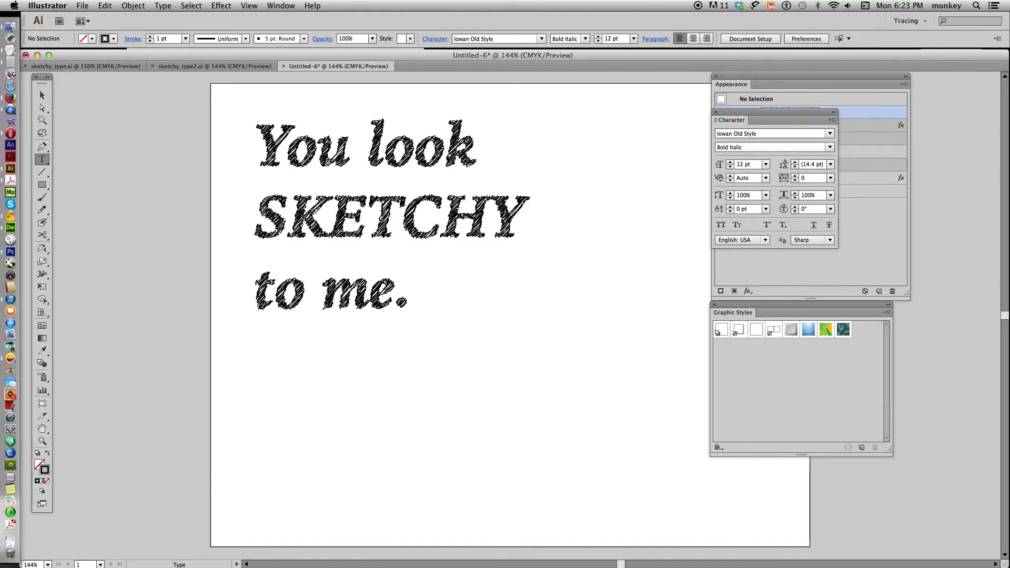
drag(255, 216, 289, 216)
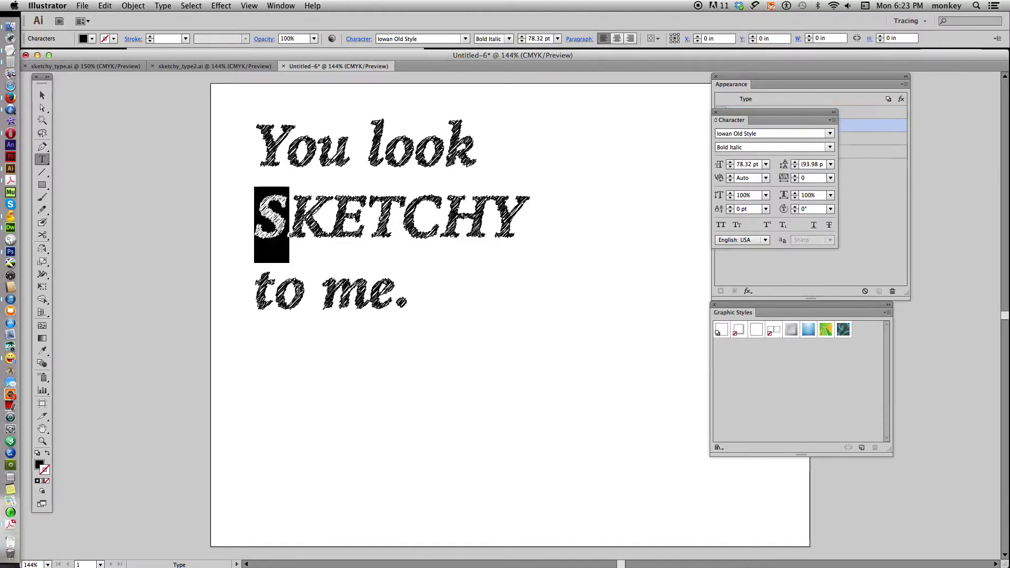
triple_click(742, 166)
text(90)
key(Return)
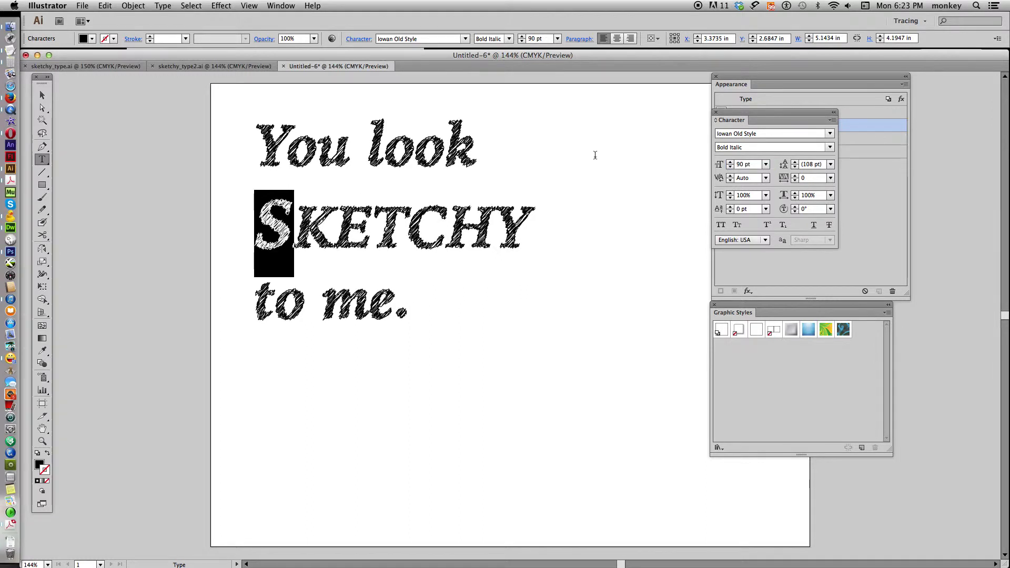
click(718, 162)
text(100)
key(Return)
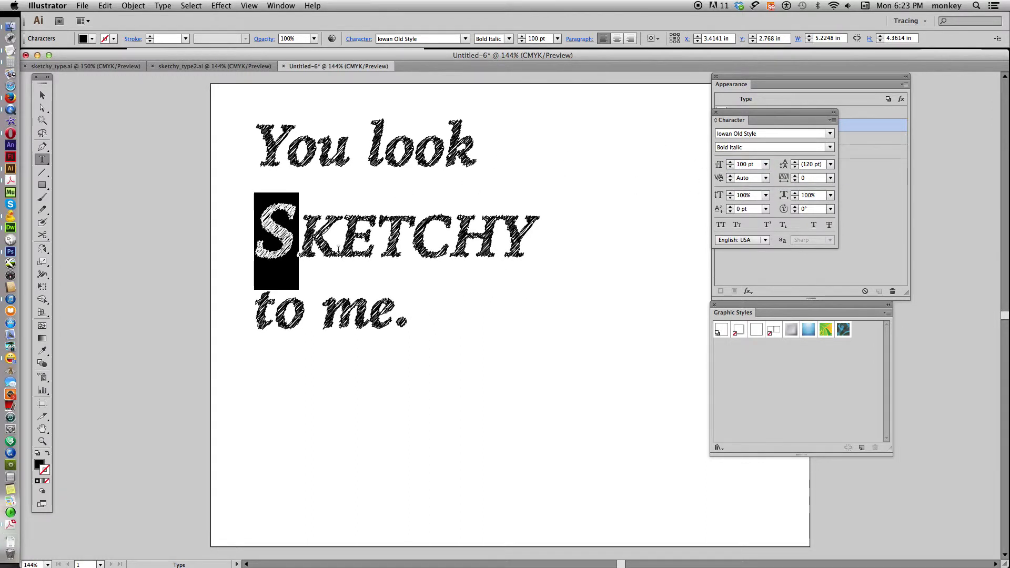
Replace the capital K in SKETCHY with a lowercase k
key(Right)
key(shift+Right)
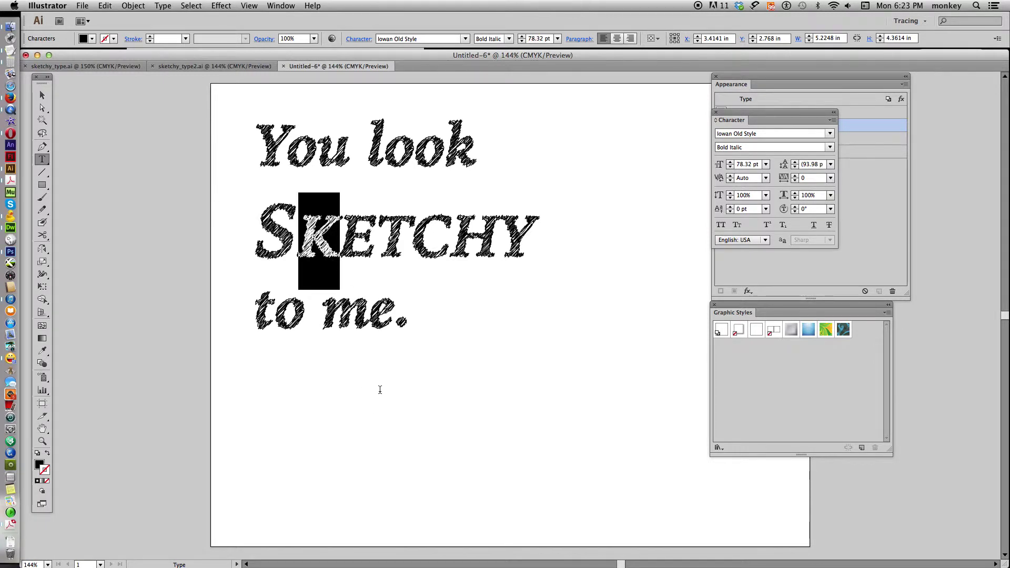
text(k)
Raise the lowercase k in the second line with a baseline shift of 10 pt
key(shift+Left)
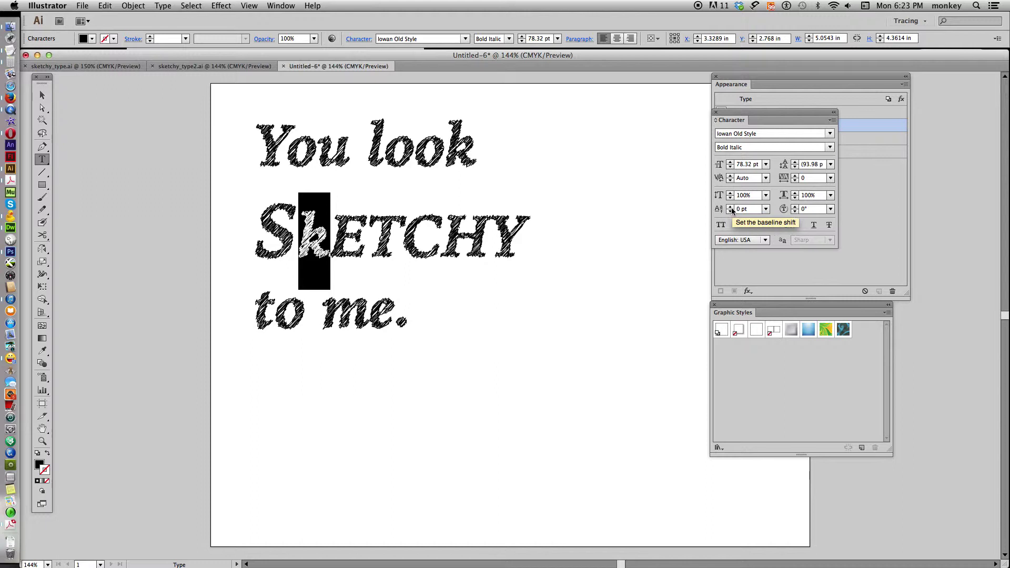
click(730, 206)
click(731, 207)
click(730, 206)
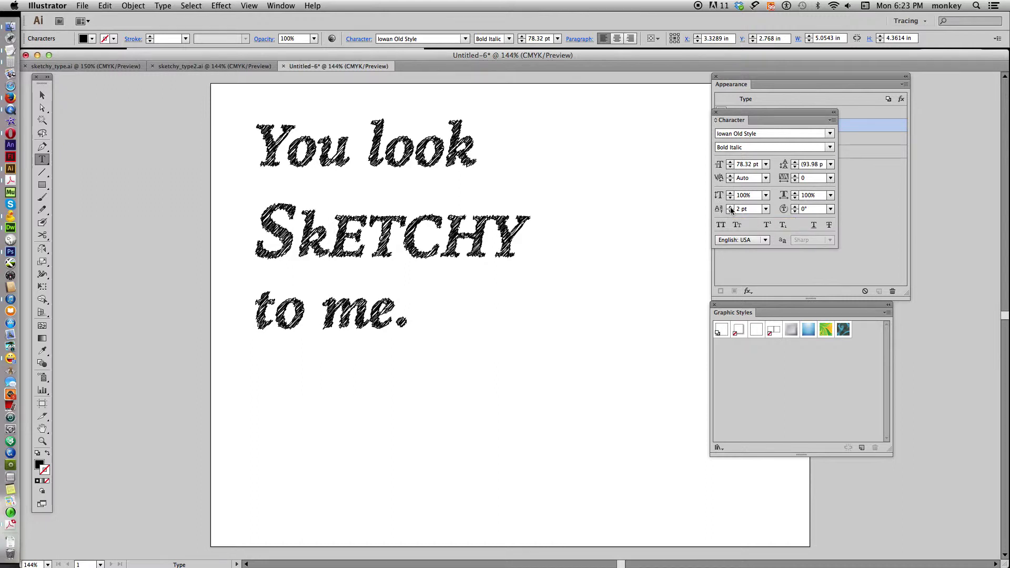
click(730, 208)
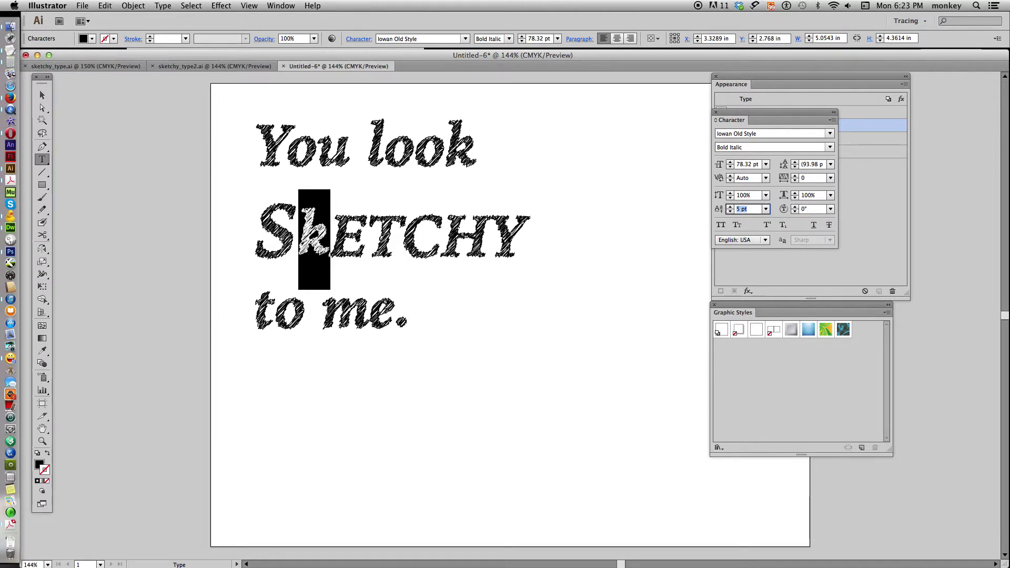
key(super+h)
key(super+h)
key(Up)
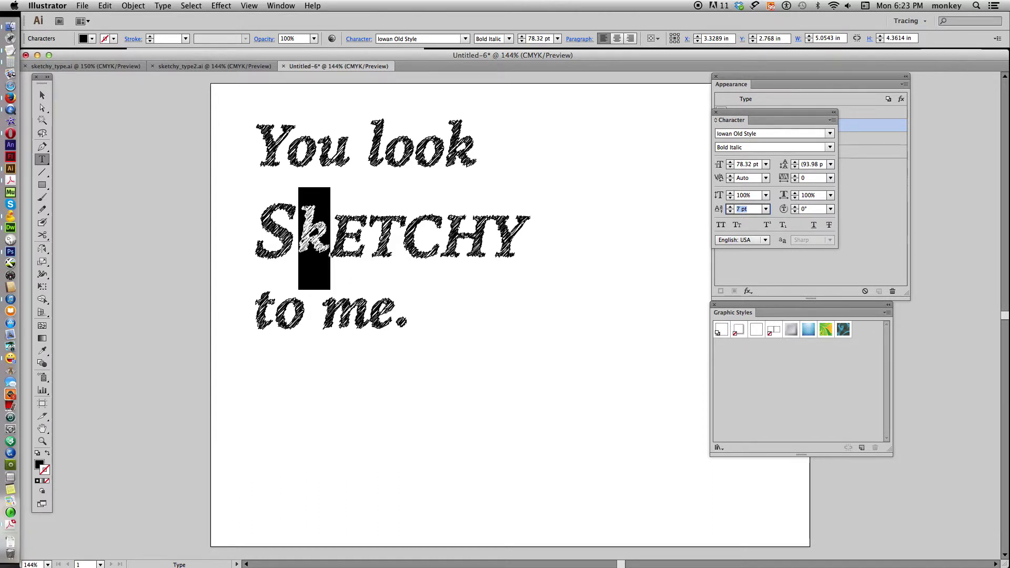
key(Up)
key(super+h)
key(super+h)
key(Up)
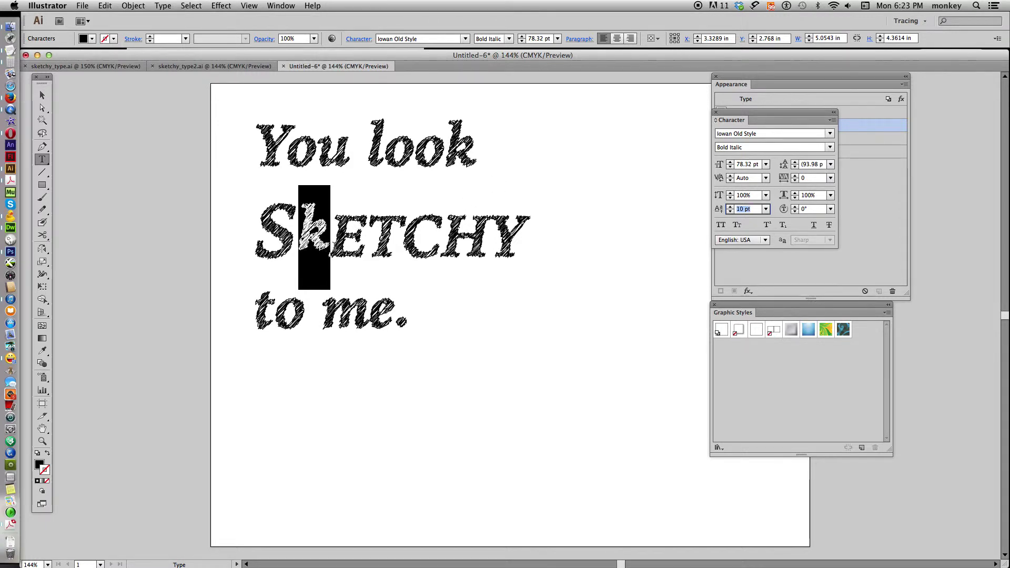
Rotate the lowercase k in the second line by 4°
click(795, 207)
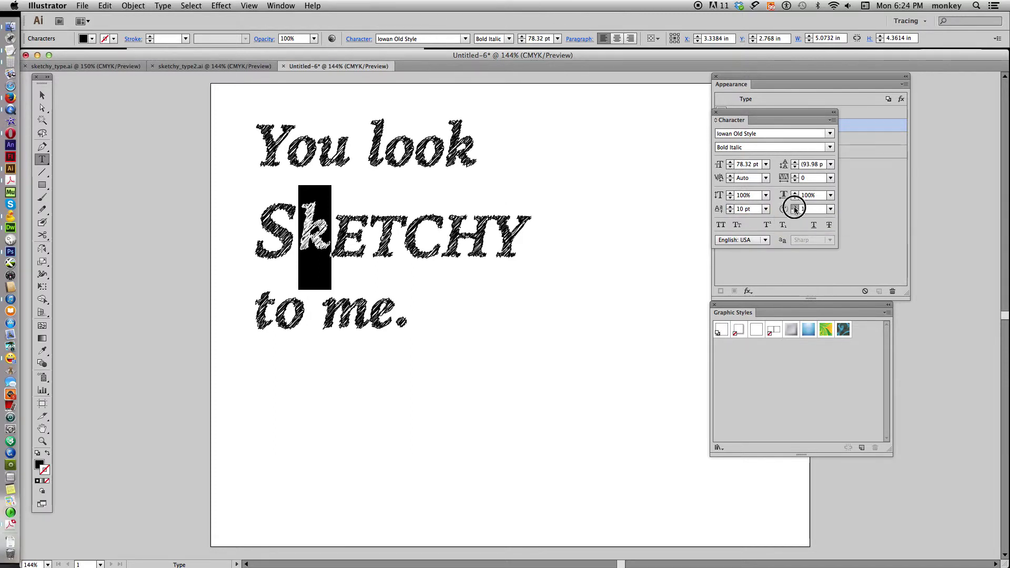
click(794, 207)
click(794, 207)
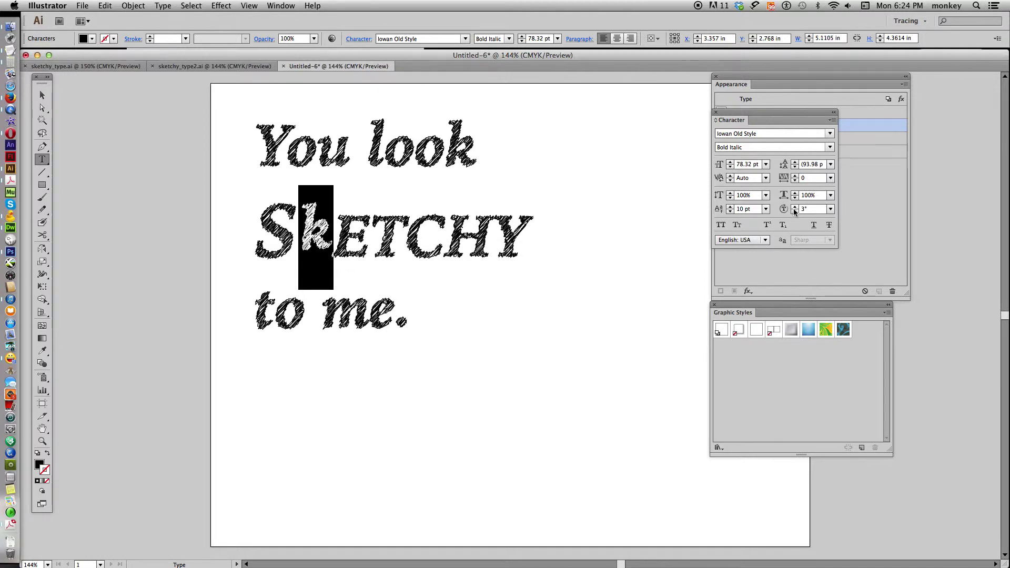
click(795, 207)
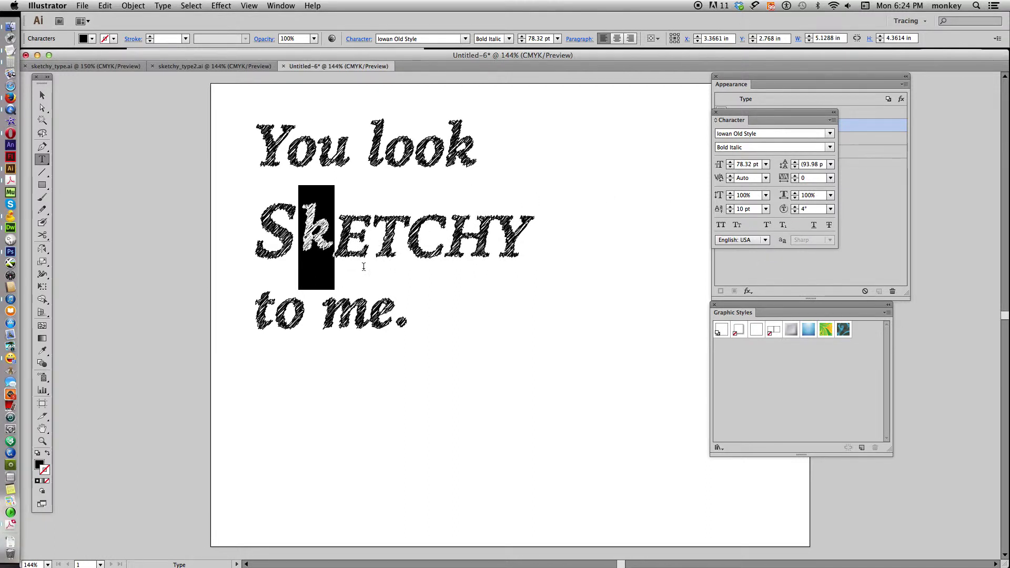
Reduce only the letter E in the second line to a font size of 65 pt
drag(335, 230, 372, 229)
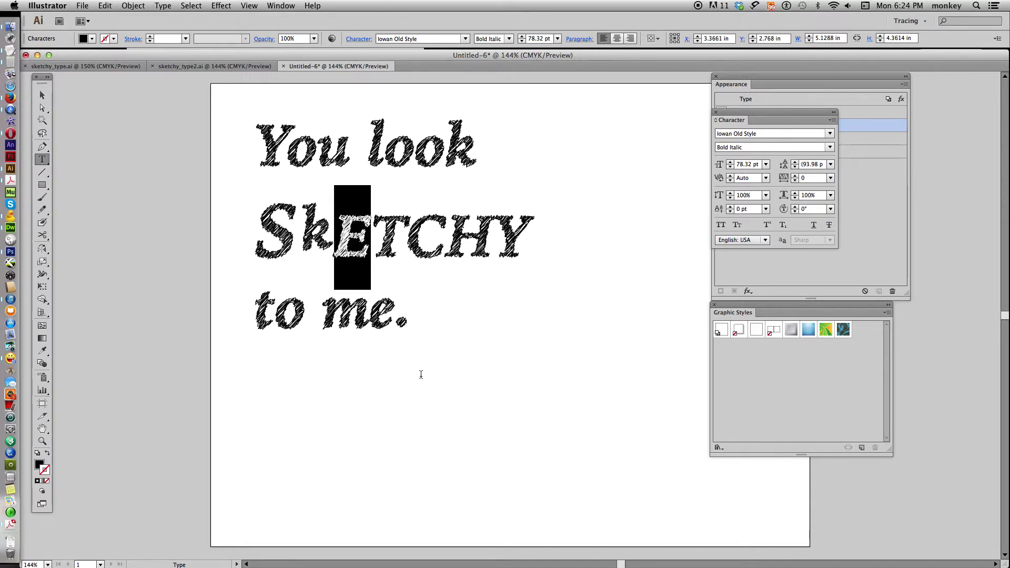
click(759, 165)
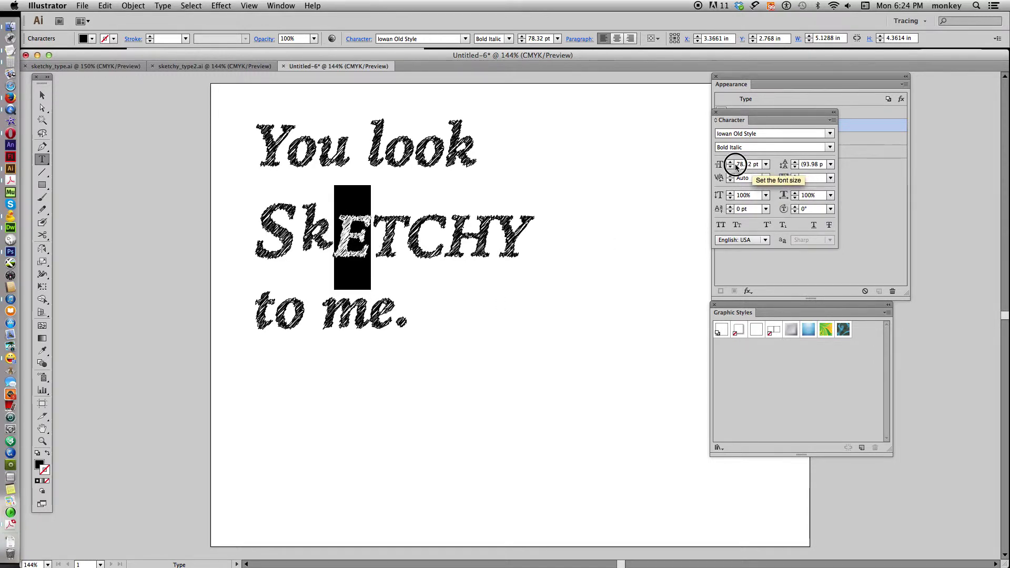
text(65)
key(Return)
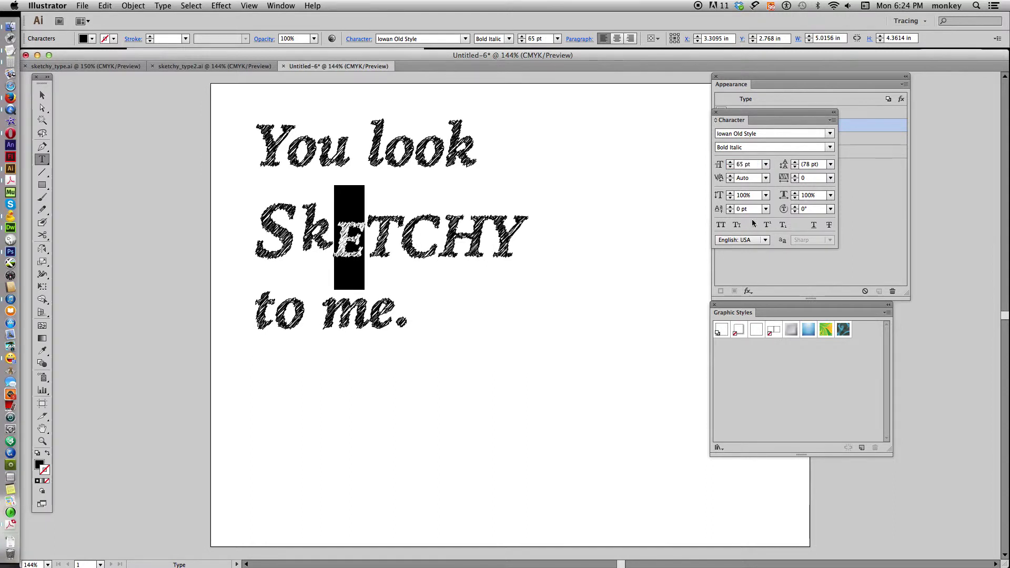
Raise the letter T in the second line with a baseline shift of 7 pt and rotate it by -4°
key(Right)
key(shift+Right)
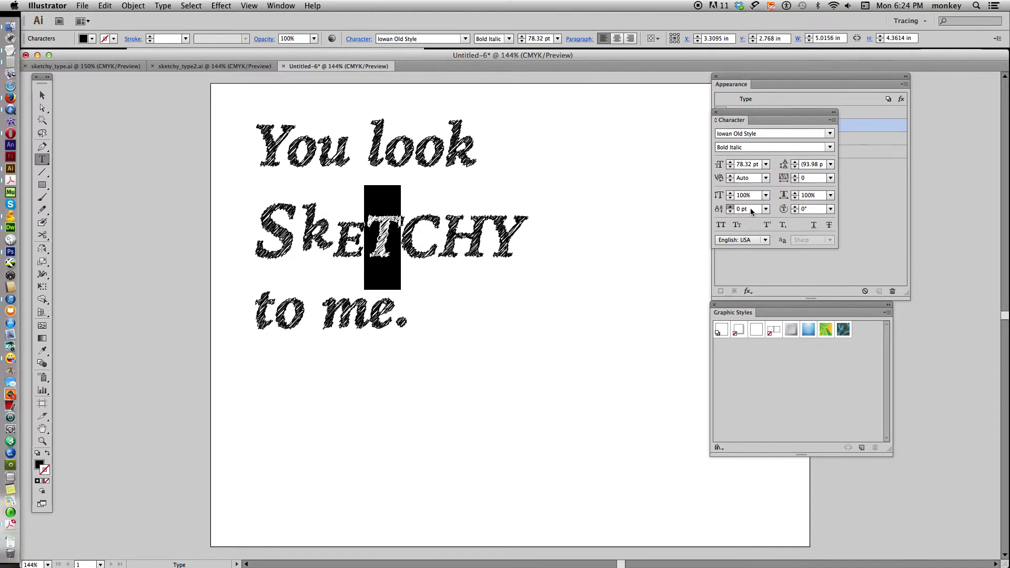
click(729, 206)
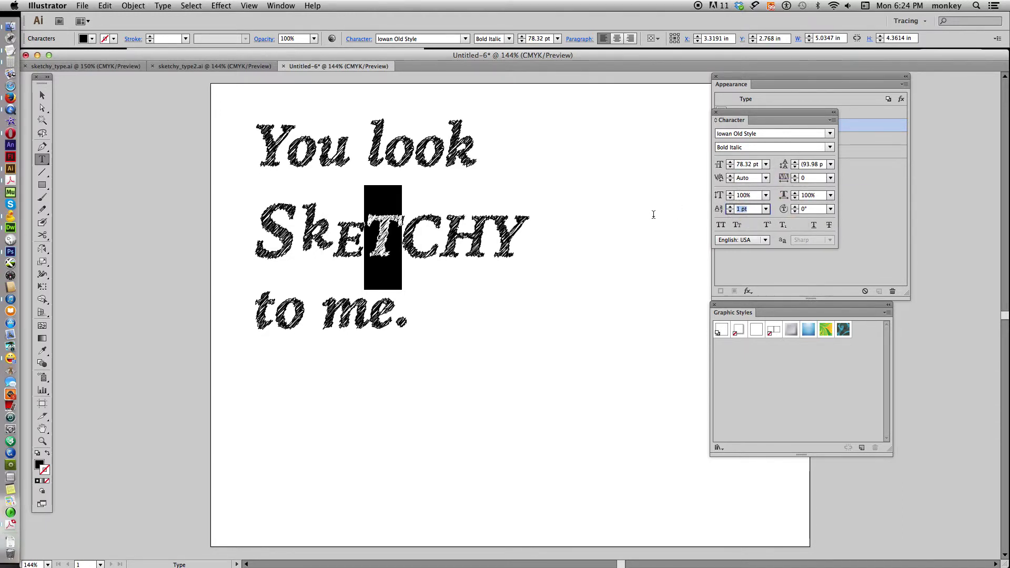
key(Up)
key(Up)
key(Up)
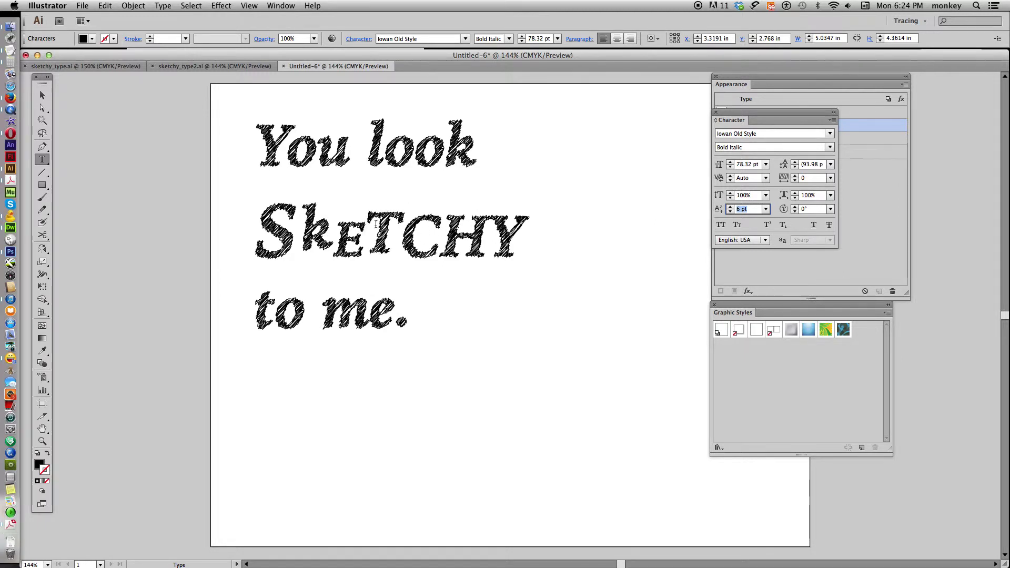
key(alt+shift+Up)
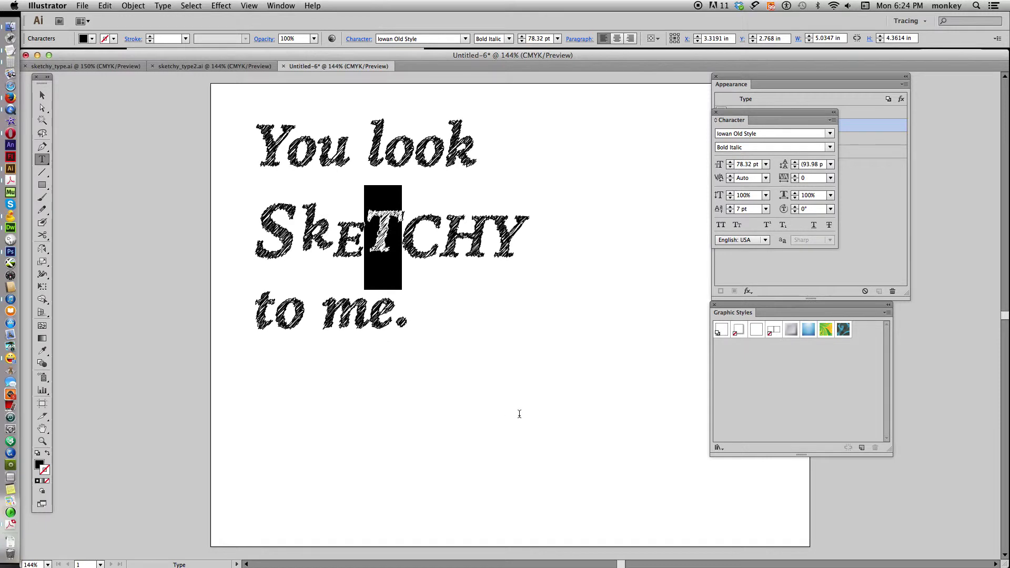
click(795, 212)
click(794, 212)
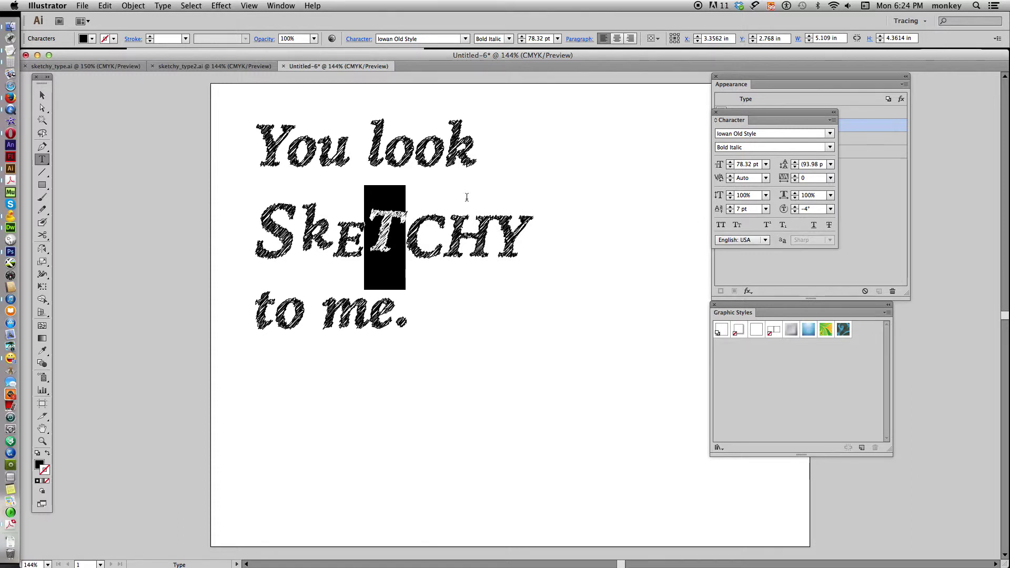
Replace the capital C and H in the second line with lowercase c and h
click(412, 273)
drag(406, 239, 445, 243)
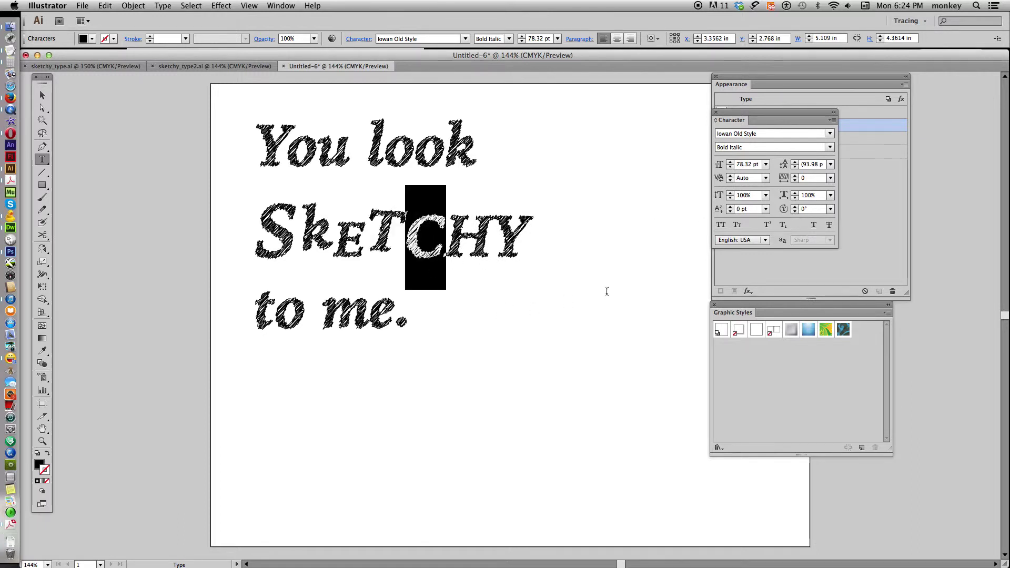
text(c)
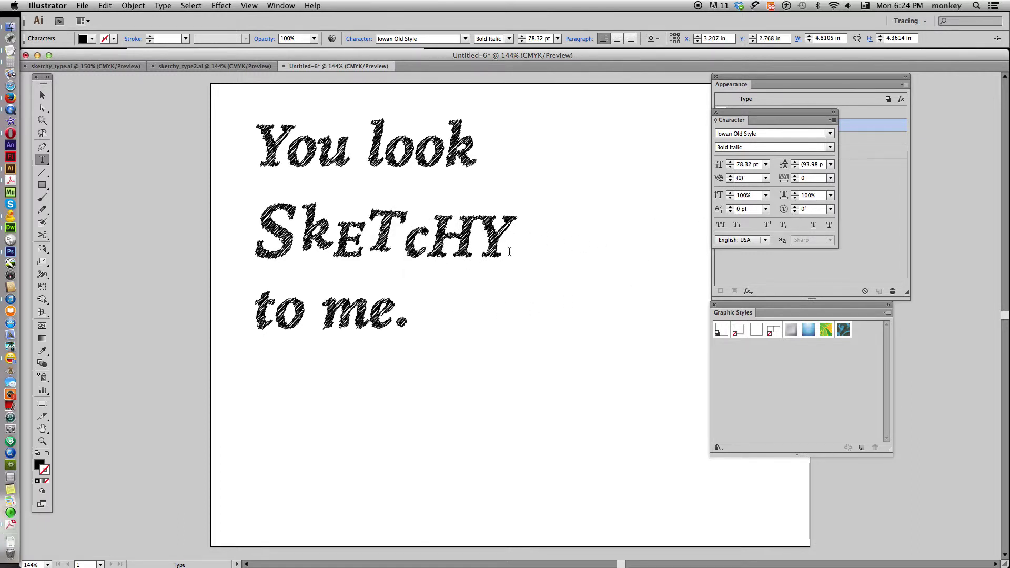
drag(430, 247, 470, 276)
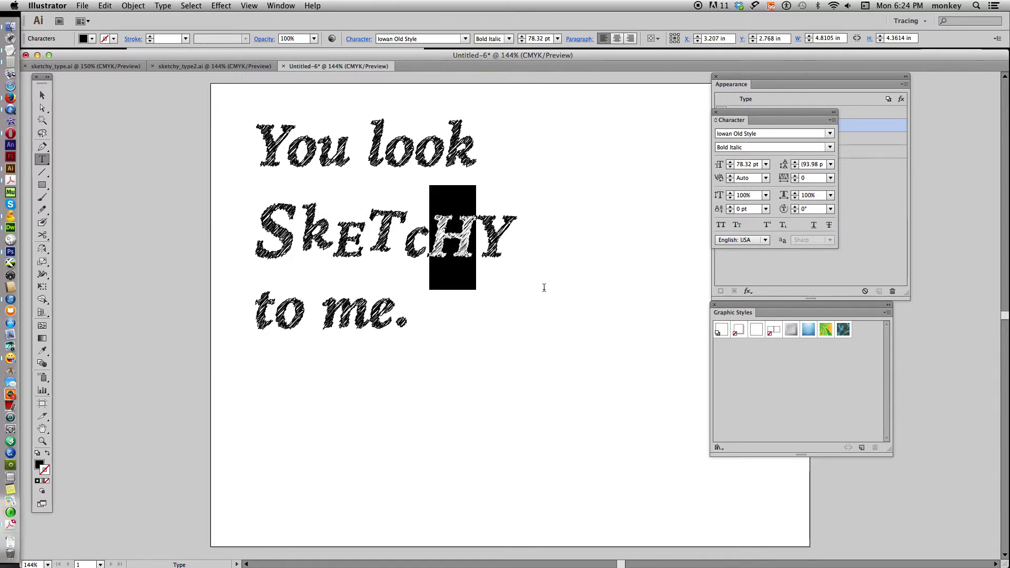
text(h)
Change the font of only the final Y in the second line to Japan and deselect the text
click(476, 237)
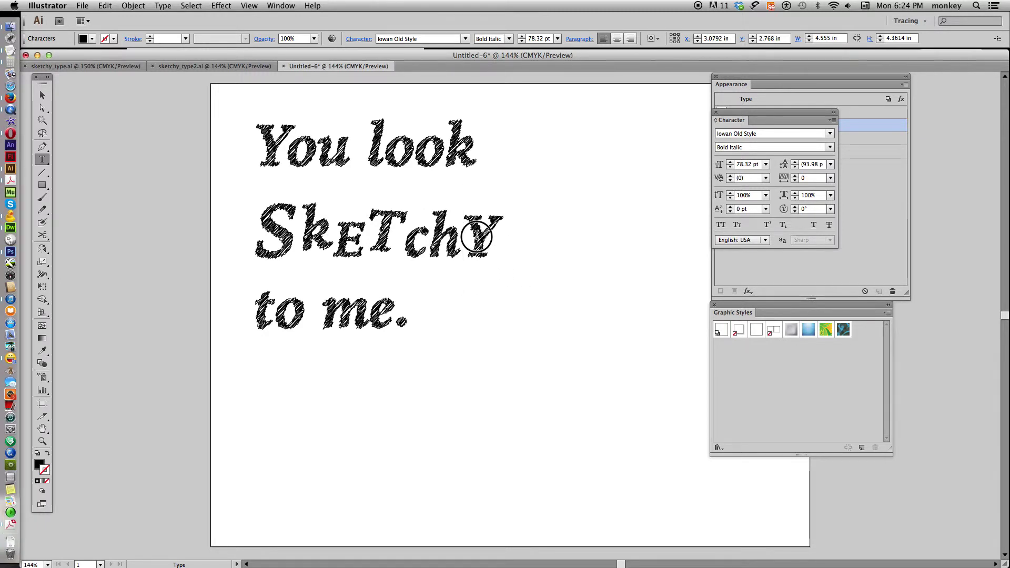
drag(476, 237, 544, 268)
click(736, 133)
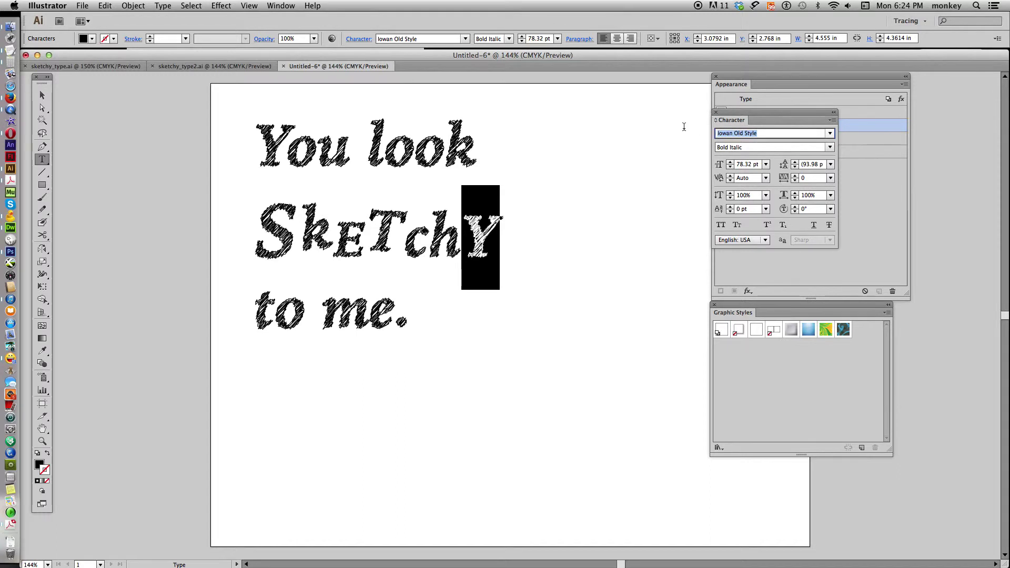
text(Japan)
key(Return)
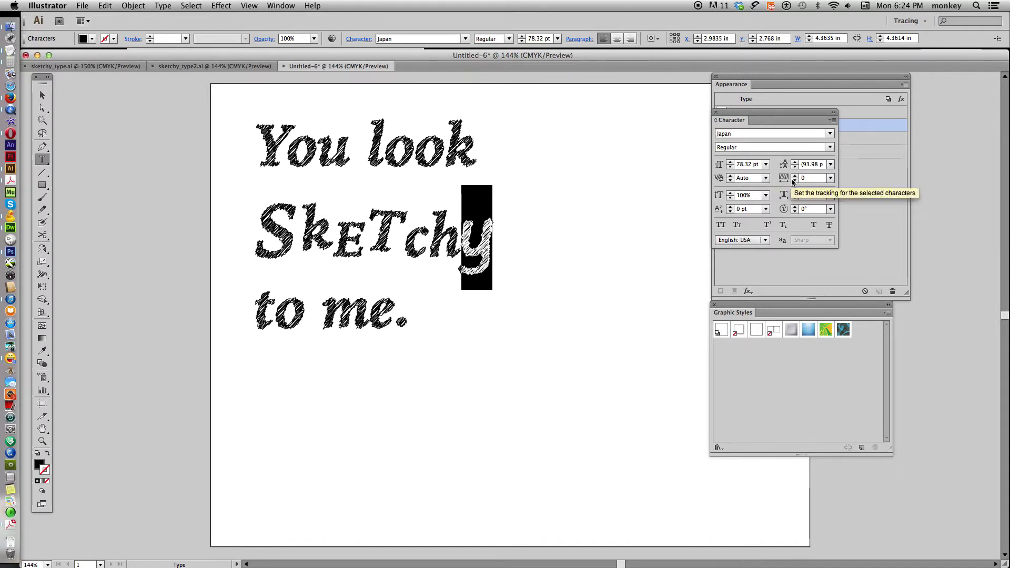
click(42, 95)
key(super+shift+a)
Tighten the gap after the letter T in the second line by setting its tracking to -50
click(42, 160)
drag(364, 237, 405, 238)
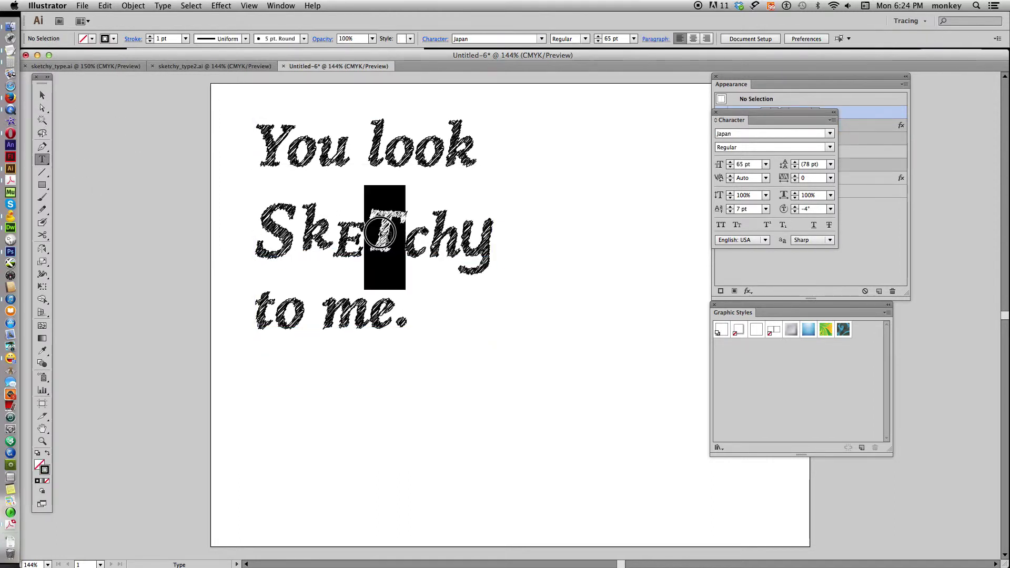
click(809, 179)
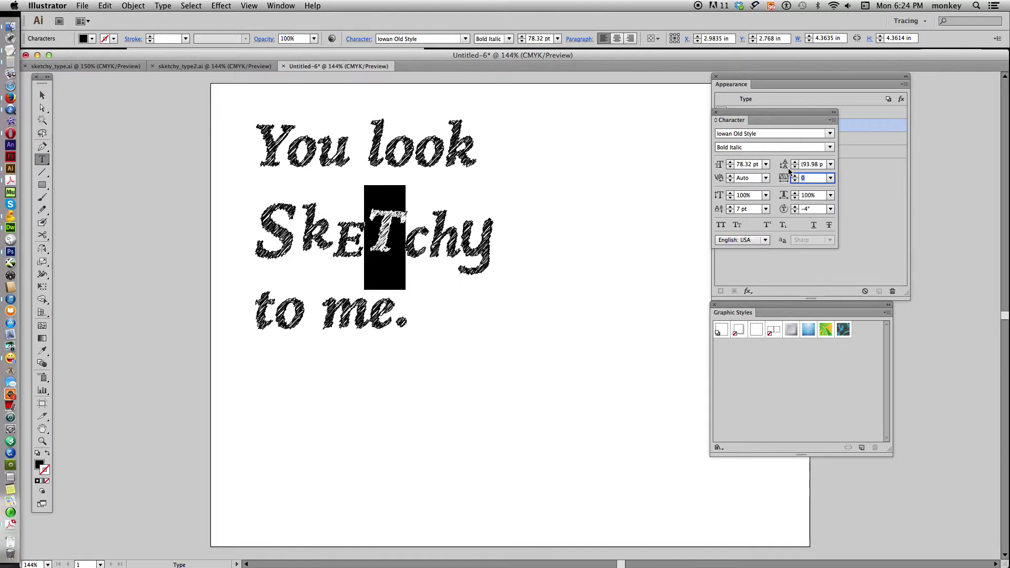
click(826, 179)
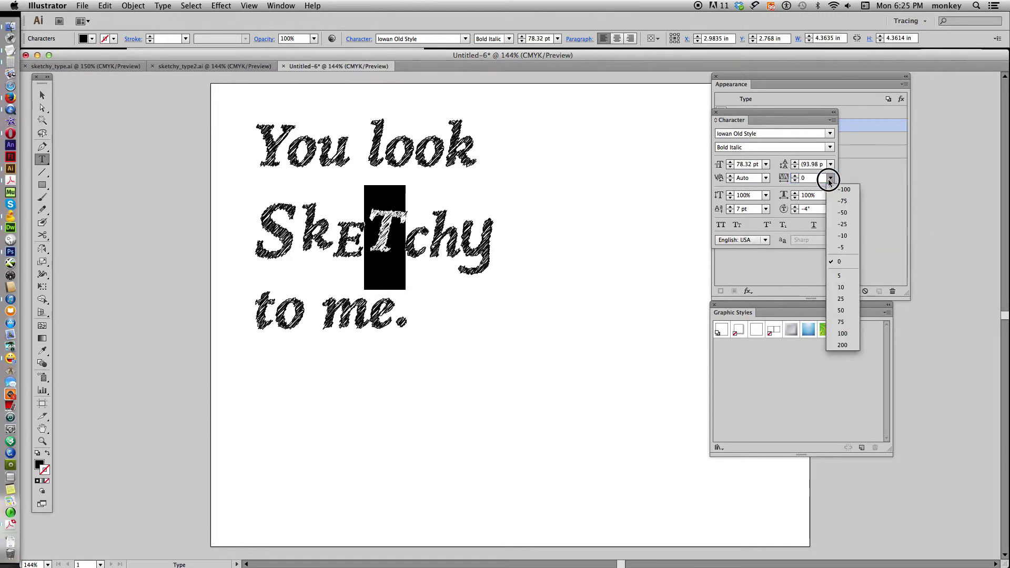
click(842, 215)
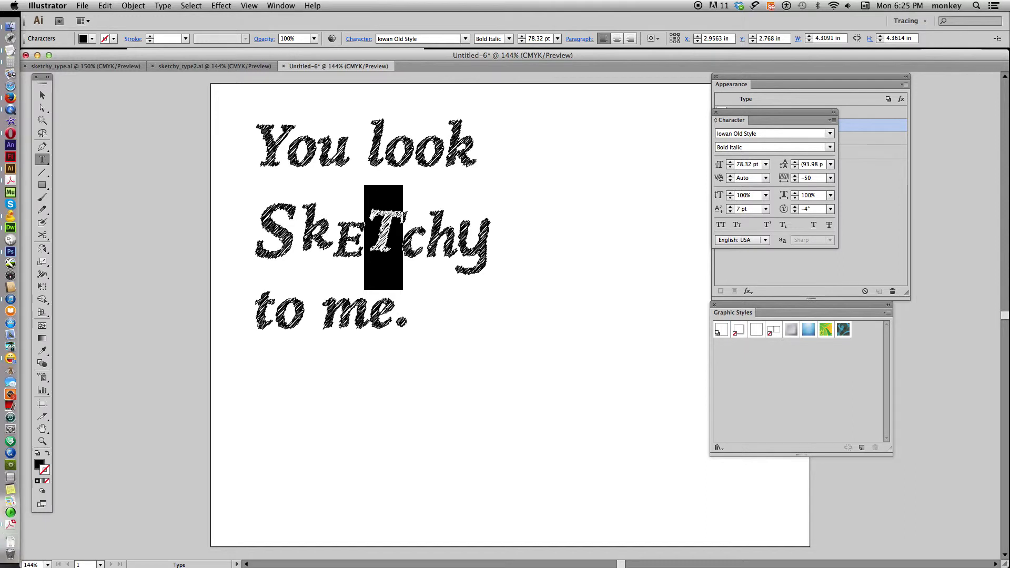
click(404, 239)
key(shift+Right)
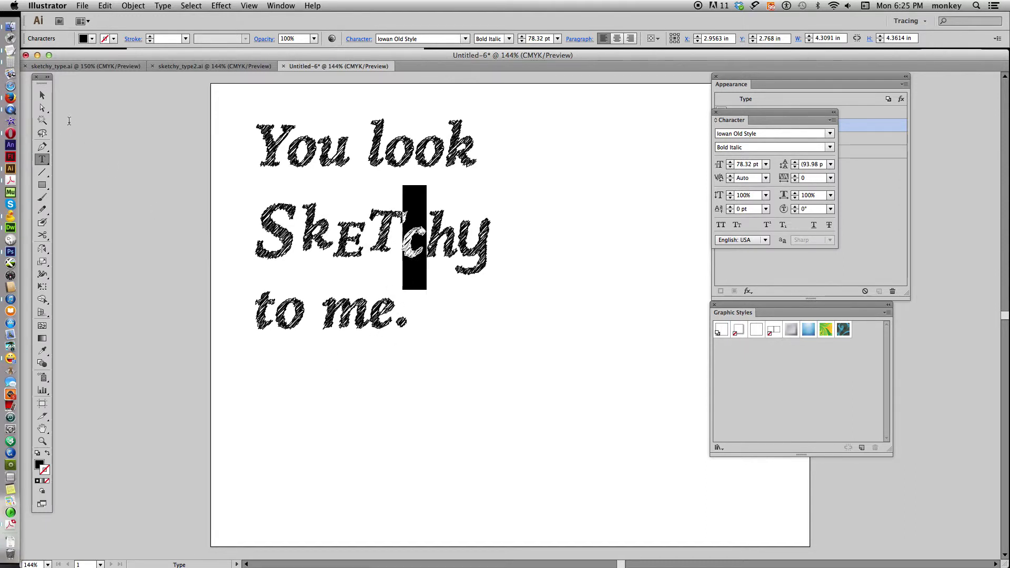
Set the leading of the entire three-line text object to 80 pt
click(42, 95)
click(133, 196)
key(super+a)
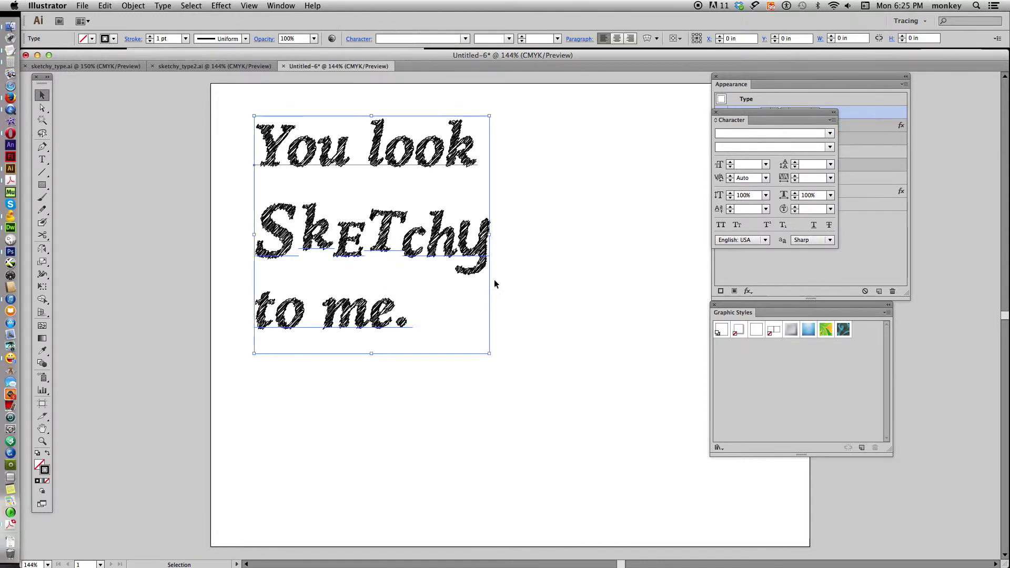
drag(832, 167, 843, 367)
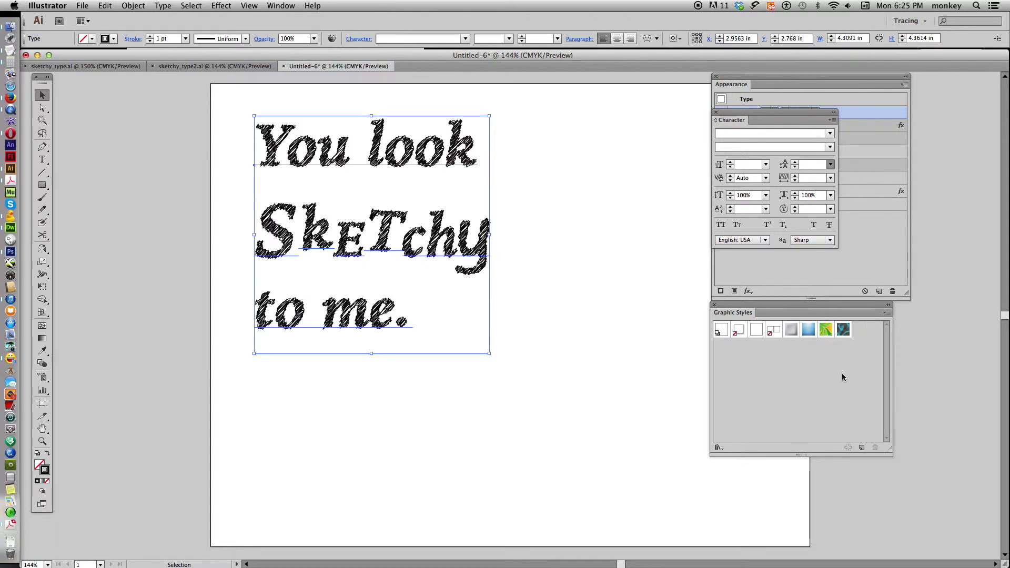
double_click(809, 164)
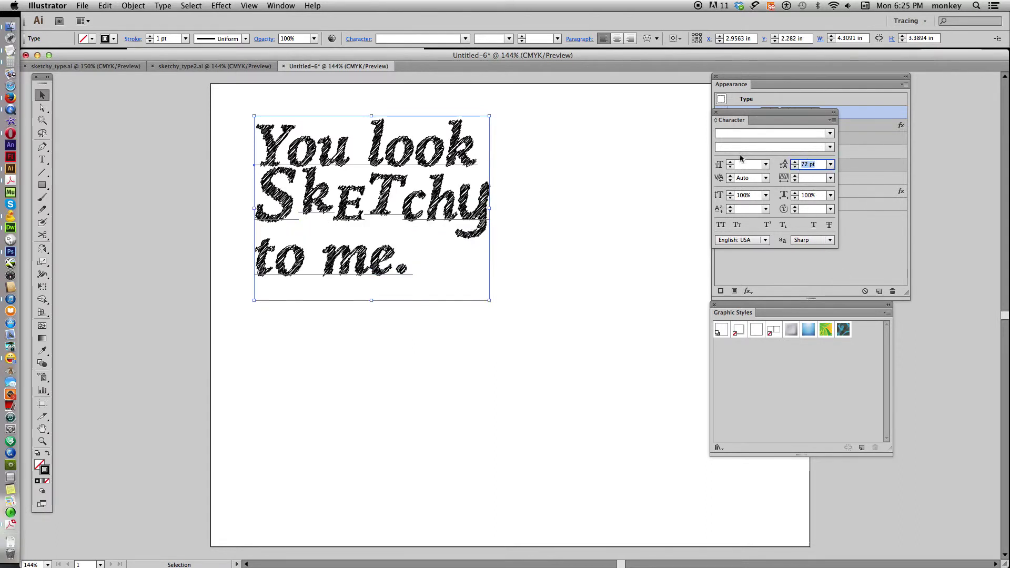
text(80)
key(Return)
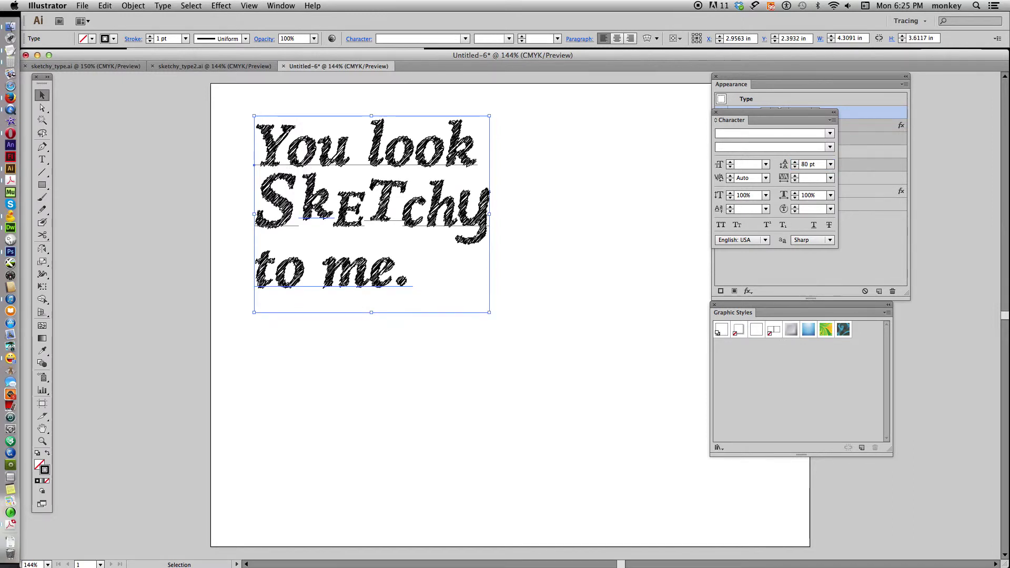
Set the leading of only the third line, "to me.", to 70 pt and deselect the text
click(42, 158)
click(410, 277)
drag(410, 277, 247, 268)
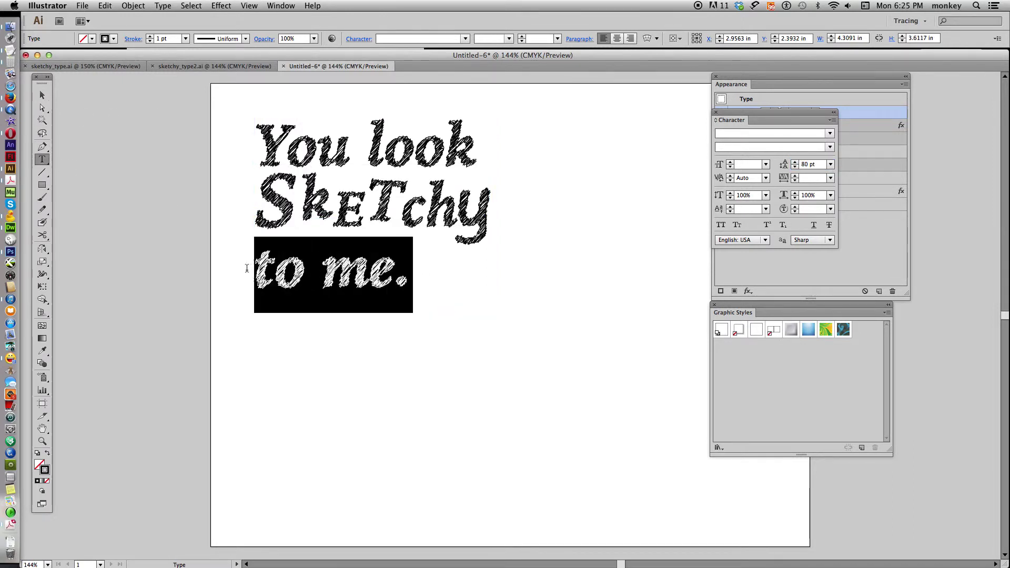
click(783, 163)
text(70)
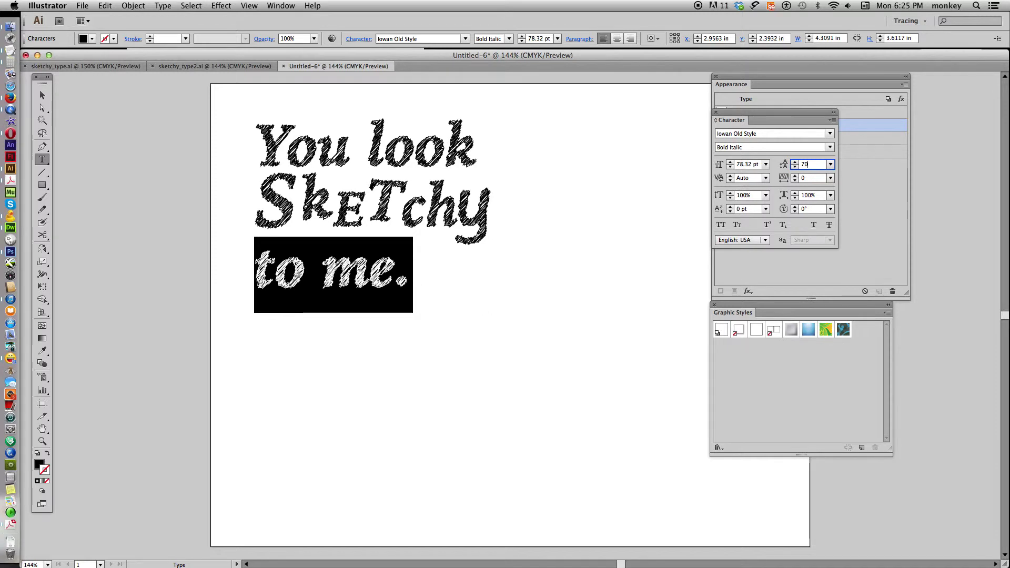
key(Return)
click(42, 95)
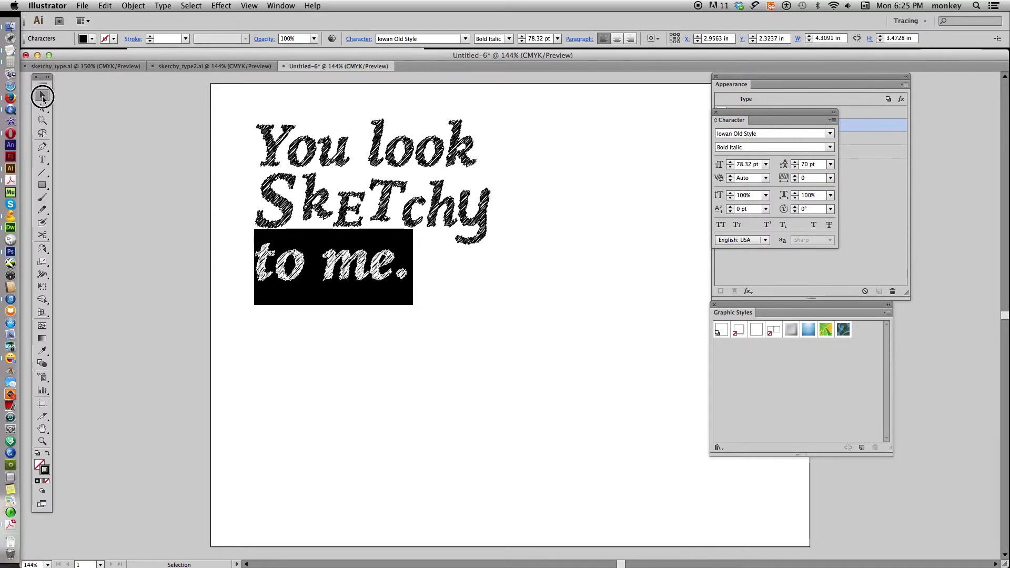
click(226, 148)
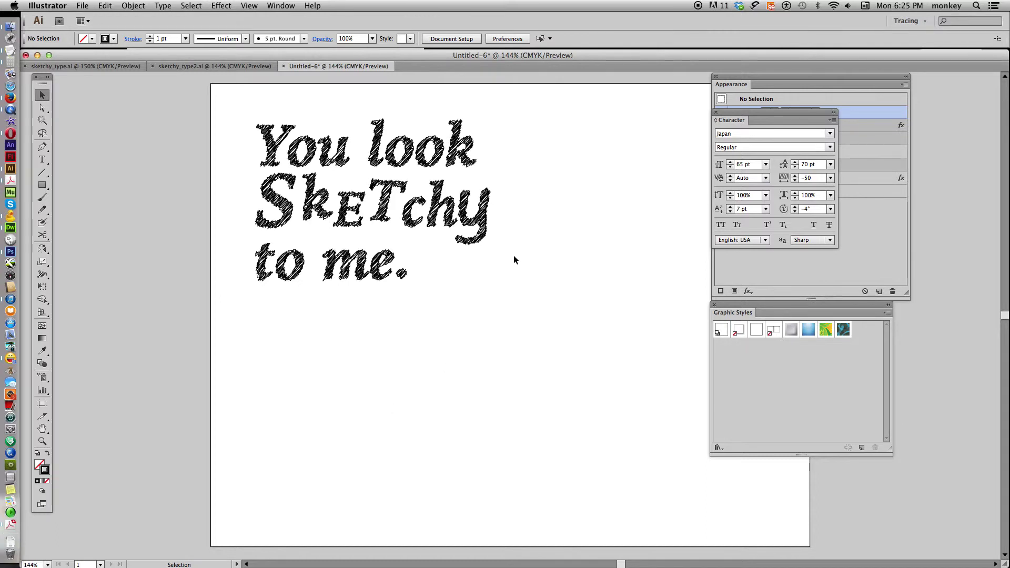
Move the Character panel off the Appearance panel and give the whole text object a black fill in its appearance
click(408, 166)
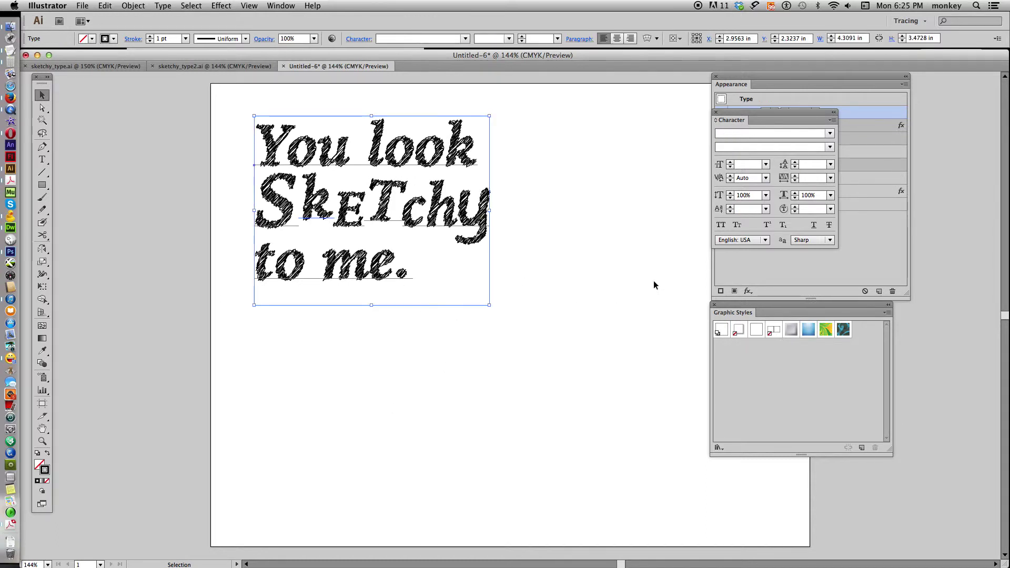
mouse_move(749, 121)
mouse_down()
mouse_move(736, 246)
mouse_move(666, 498)
mouse_up()
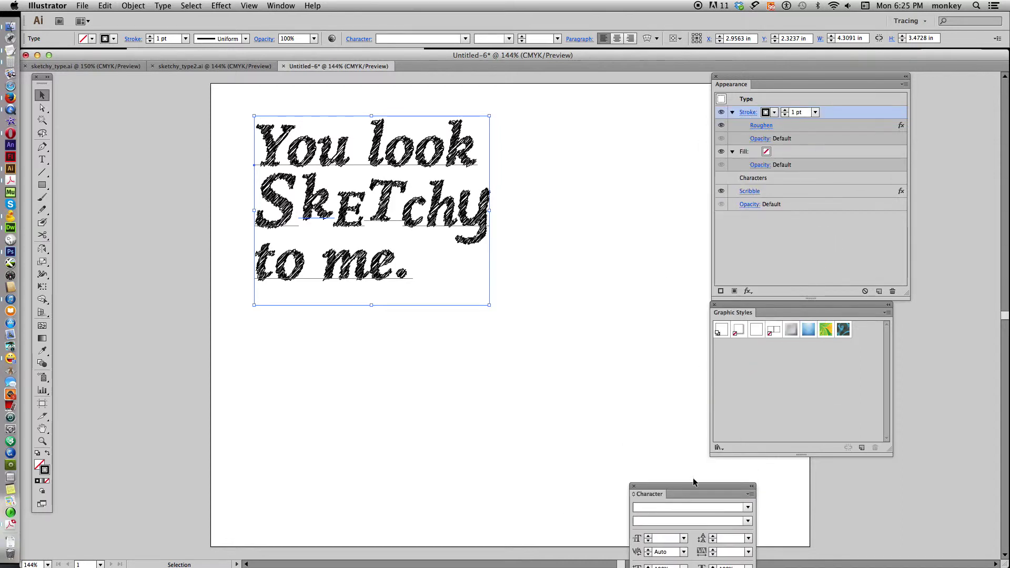
click(765, 153)
click(774, 152)
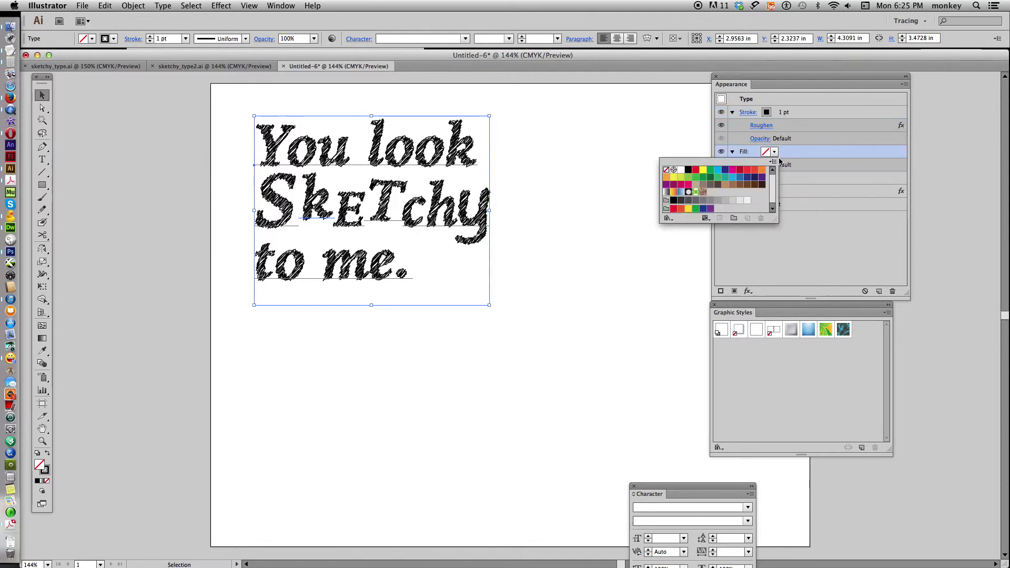
click(695, 193)
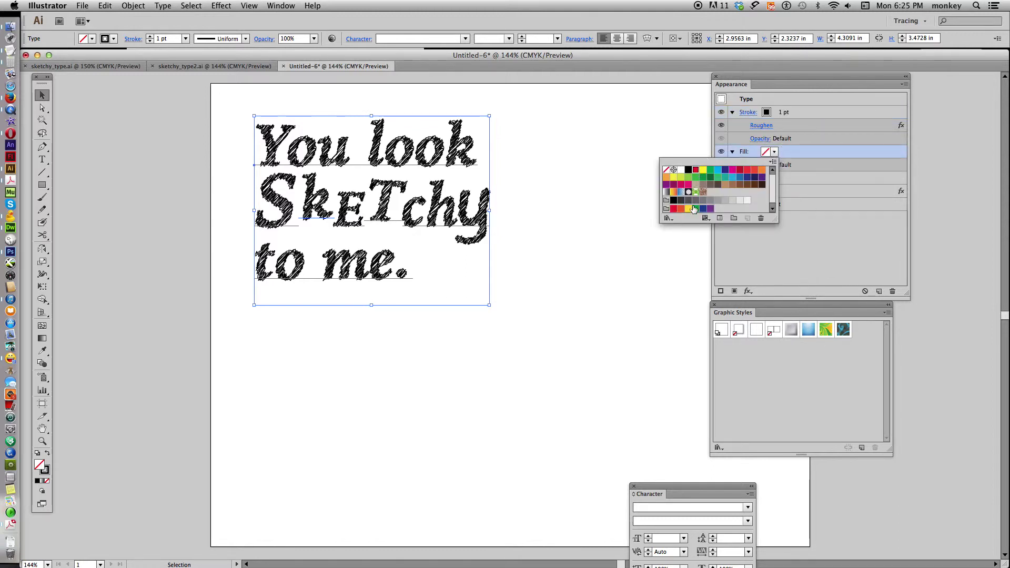
click(696, 170)
click(725, 170)
click(688, 170)
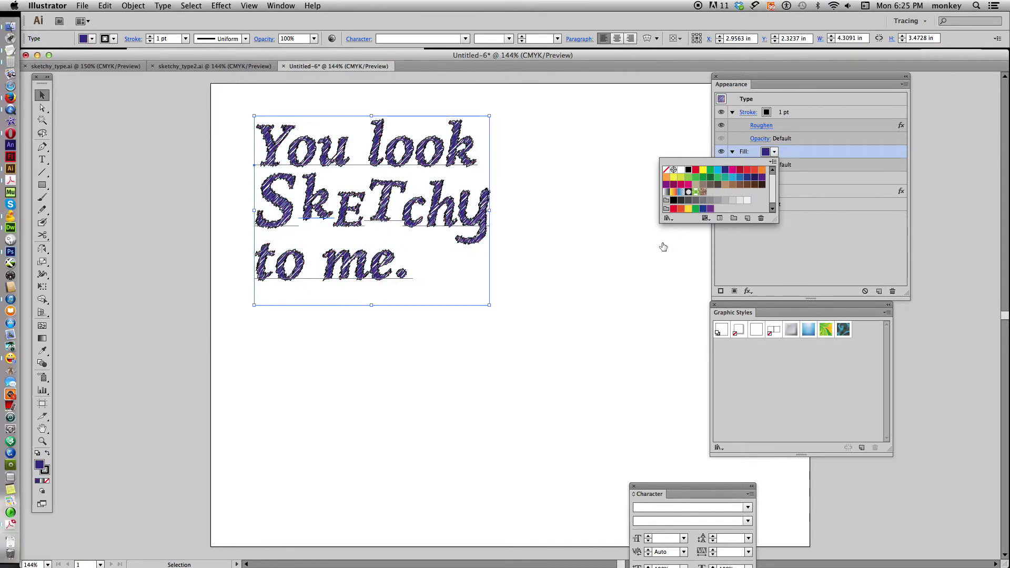
click(800, 255)
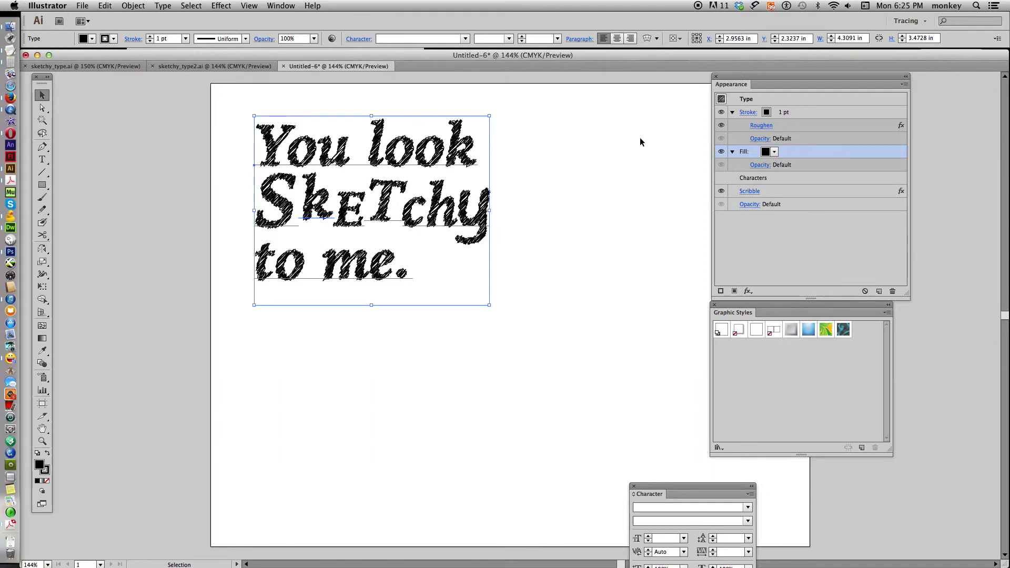
Save the text object's appearance as a new graphic style and place the Graphic Styles panel beside the Appearance settings
drag(757, 82, 610, 90)
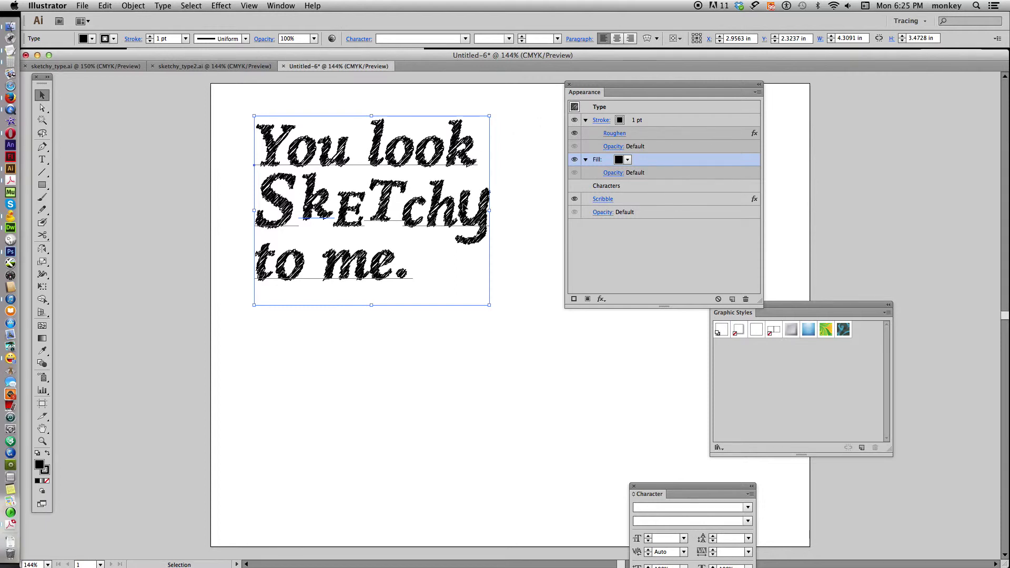
drag(574, 106, 801, 442)
drag(837, 307, 784, 129)
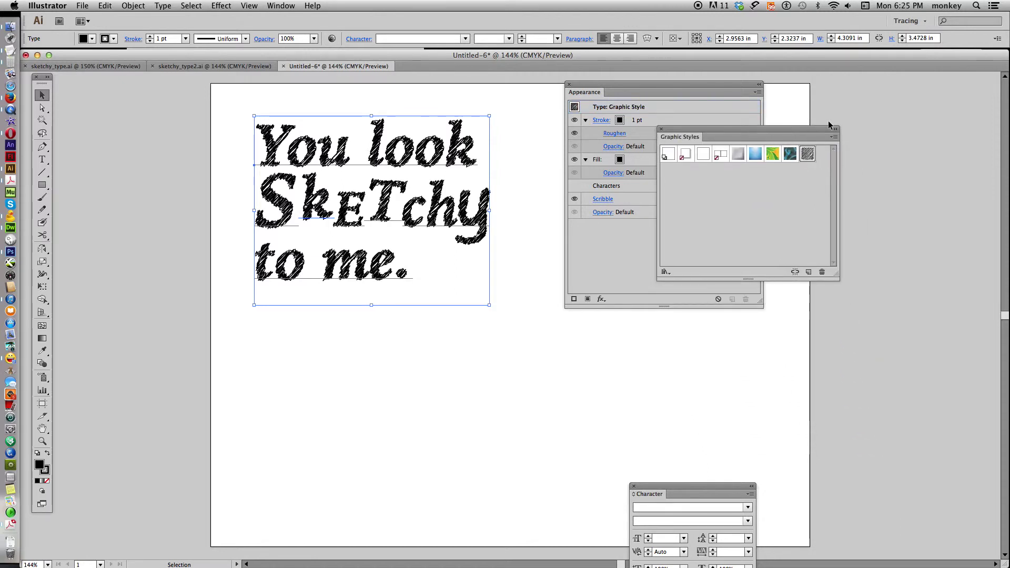
Add a new line of type reading "sdfsdfsdfsdfsdfsd" in the empty area of the artboard below the sketchy text
click(42, 159)
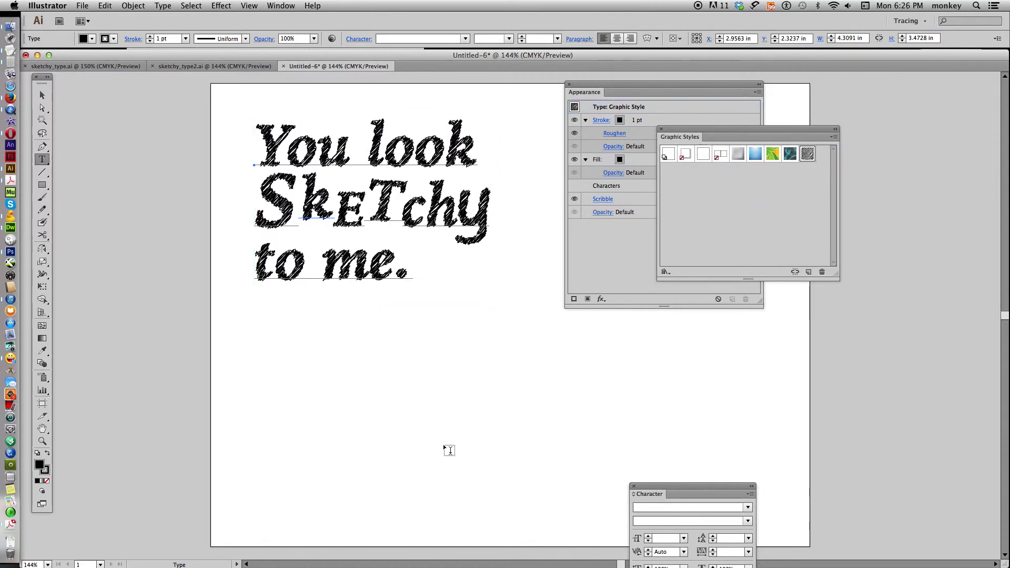
click(436, 418)
text(sdfsdfsdfsdfsd)
click(42, 95)
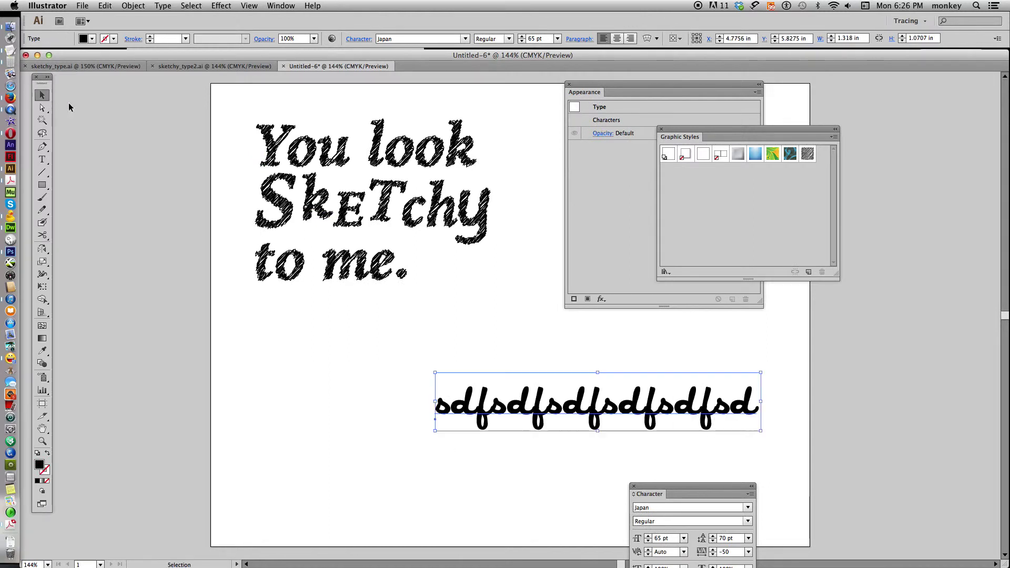
Apply the saved sketchy graphic style to the new type line, move it beneath "to me." and deselect it
click(807, 154)
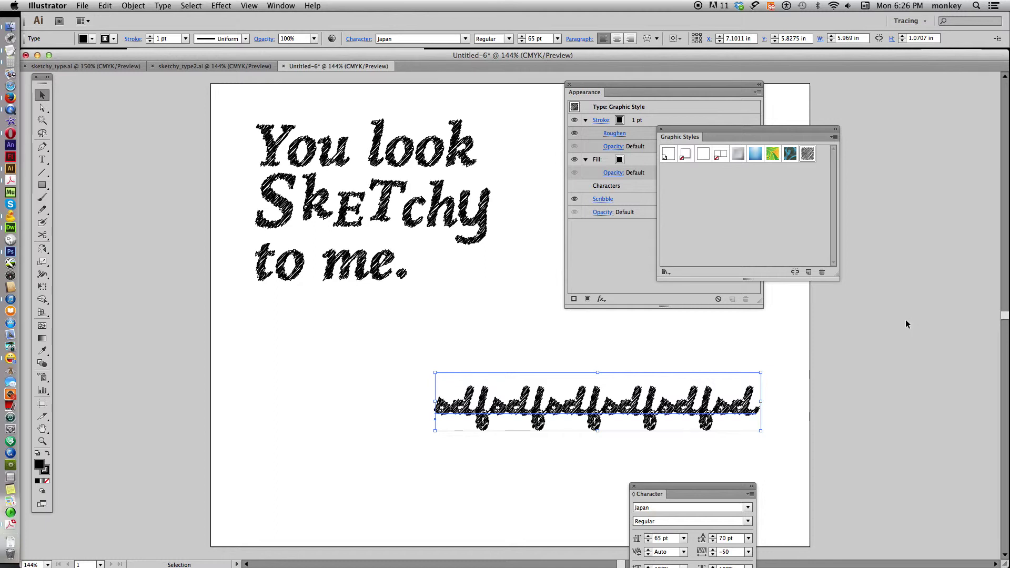
mouse_move(724, 414)
mouse_down()
mouse_move(497, 374)
mouse_move(555, 362)
mouse_move(547, 362)
mouse_up()
click(219, 292)
Draw a circle about 2.29 in wide below the test type line and apply the saved sketchy graphic style to it
drag(45, 188, 63, 194)
drag(305, 411, 408, 523)
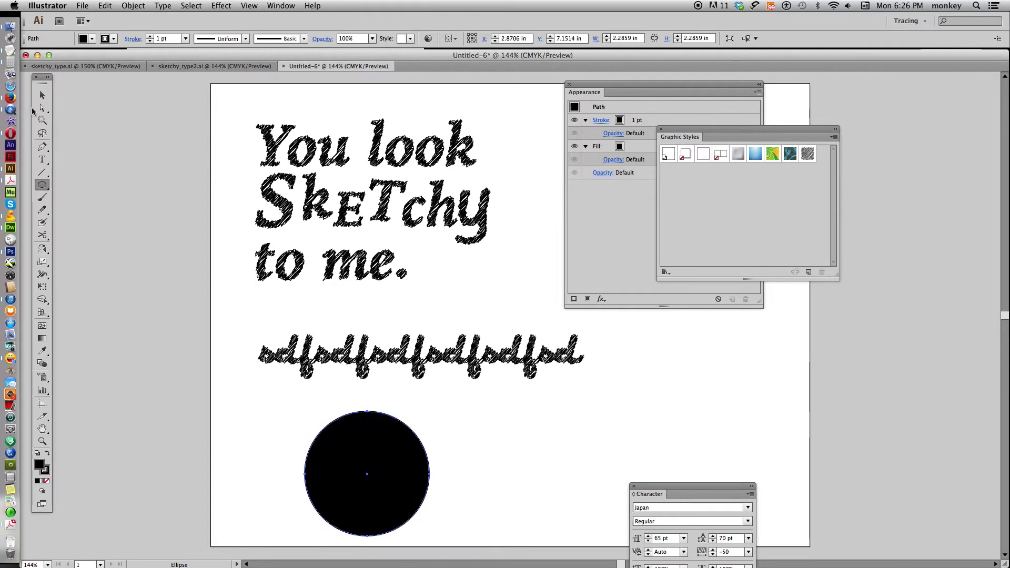
click(42, 96)
click(808, 154)
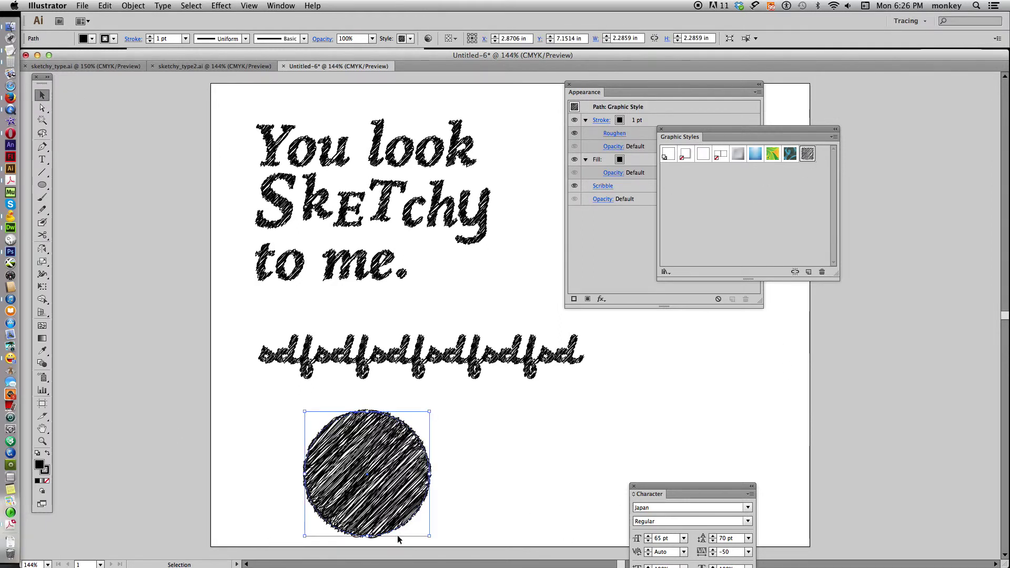
Move the Graphic Styles panel off the Appearance panel and set the circle's Scribble angle to 60°, refreshing the preview
drag(729, 142, 677, 419)
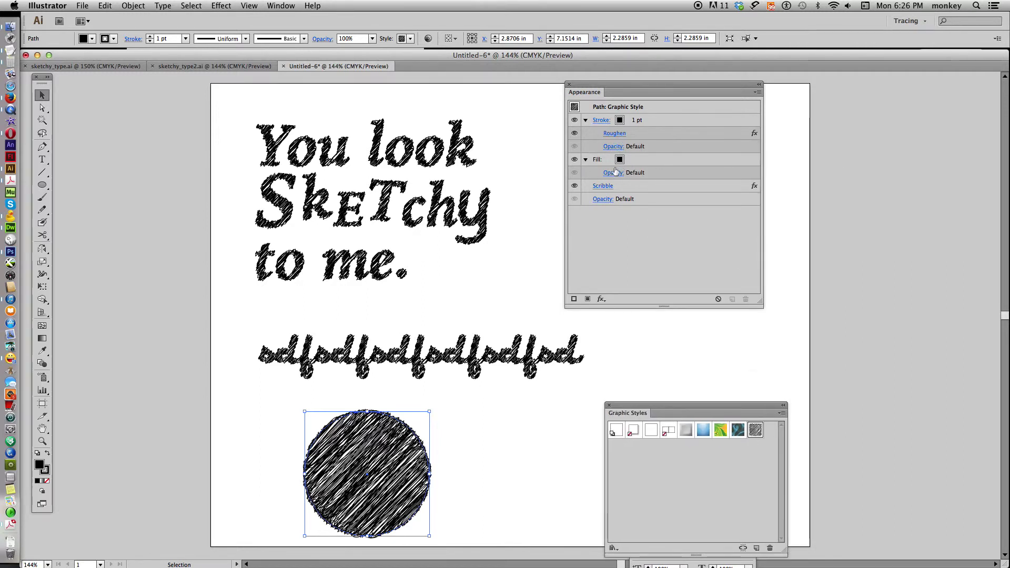
click(600, 186)
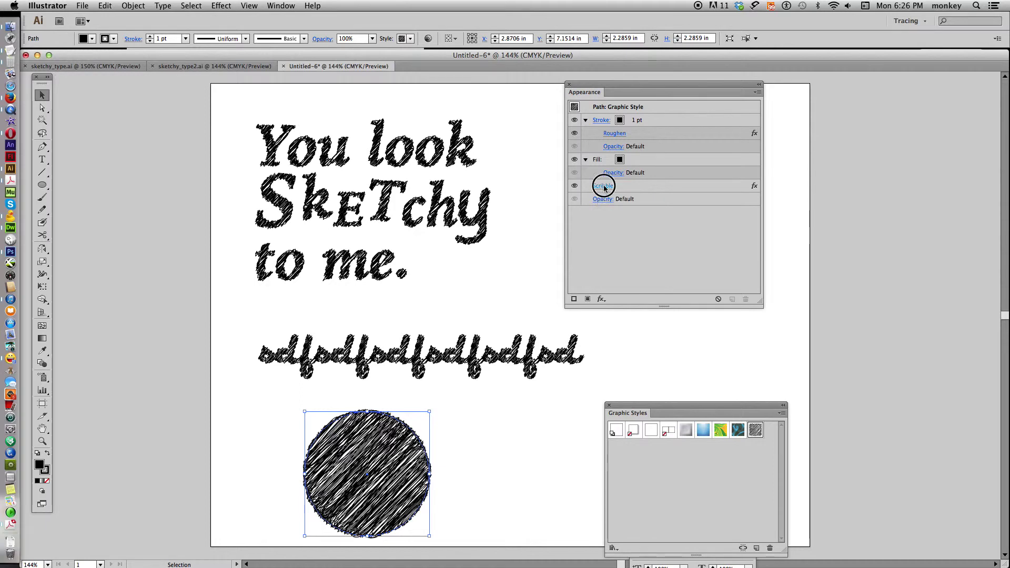
key(Tab)
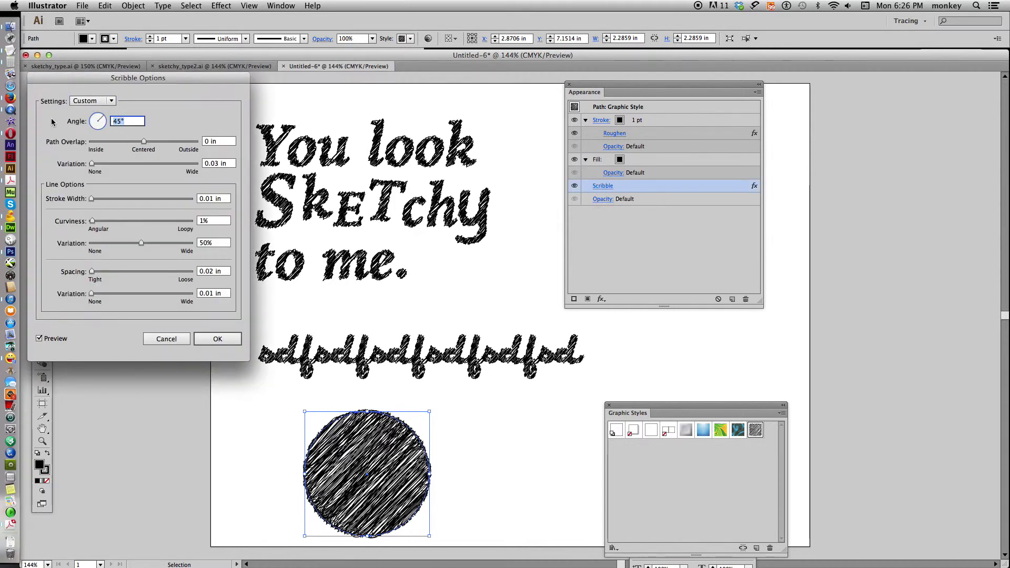
text(60)
click(39, 338)
click(39, 338)
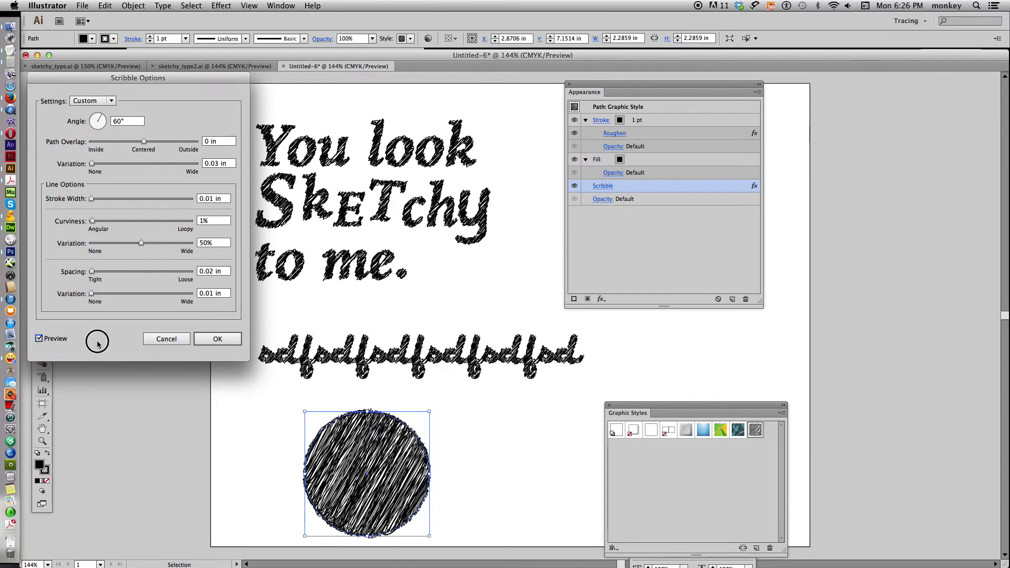
Set the circle's Scribble line spacing to 0.05 in and apply the effect settings
click(213, 272)
click(210, 274)
click(210, 275)
key(BackSpace)
text(5)
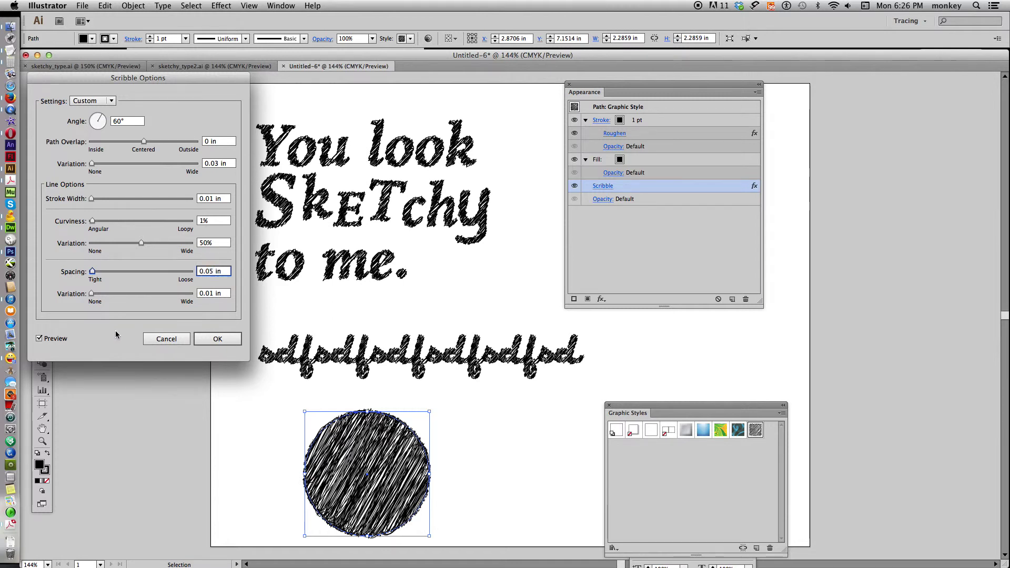
click(39, 339)
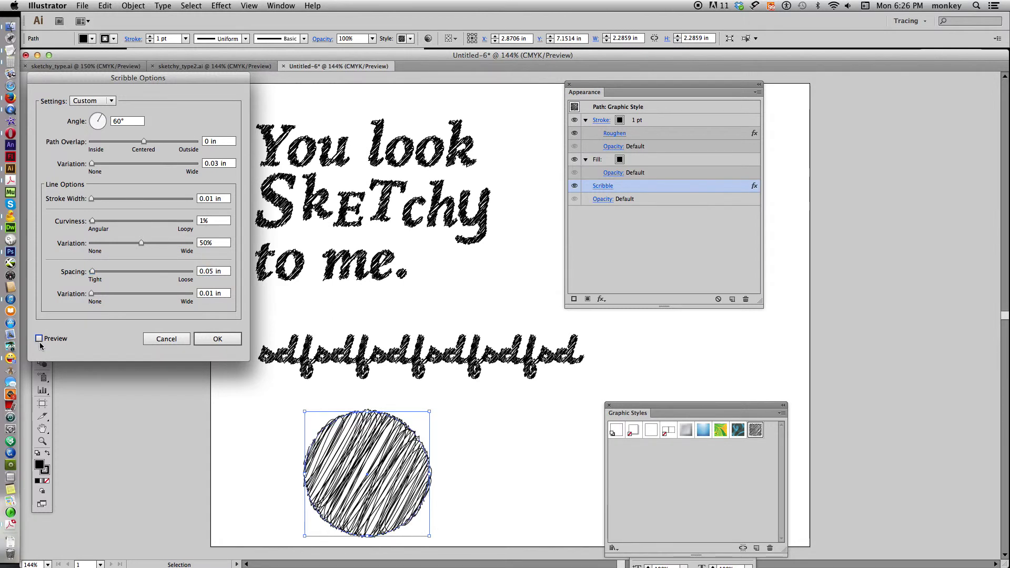
click(217, 339)
Set the circle's stroke to None in its appearance and deselect the circle
click(662, 120)
click(626, 120)
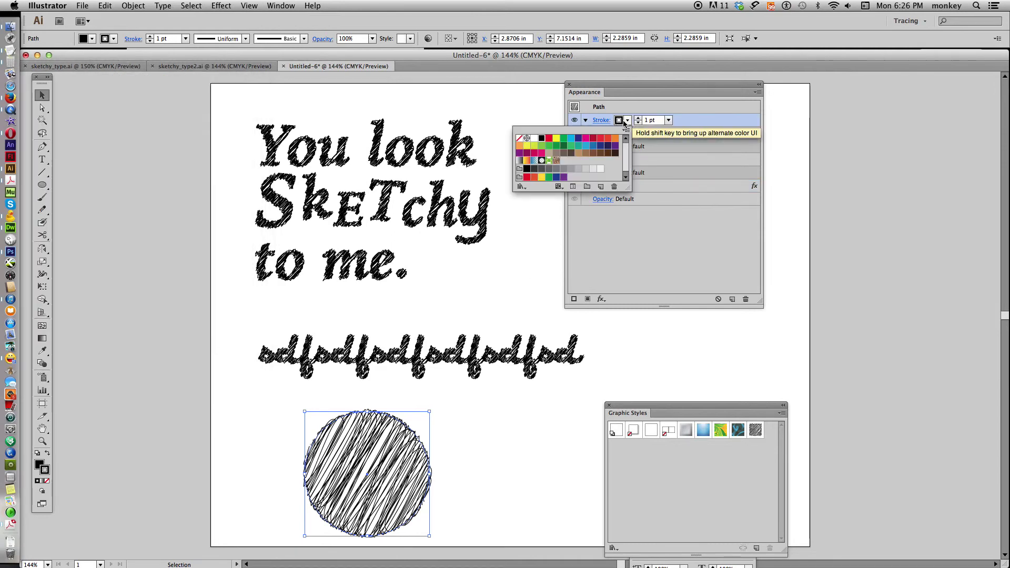
click(522, 139)
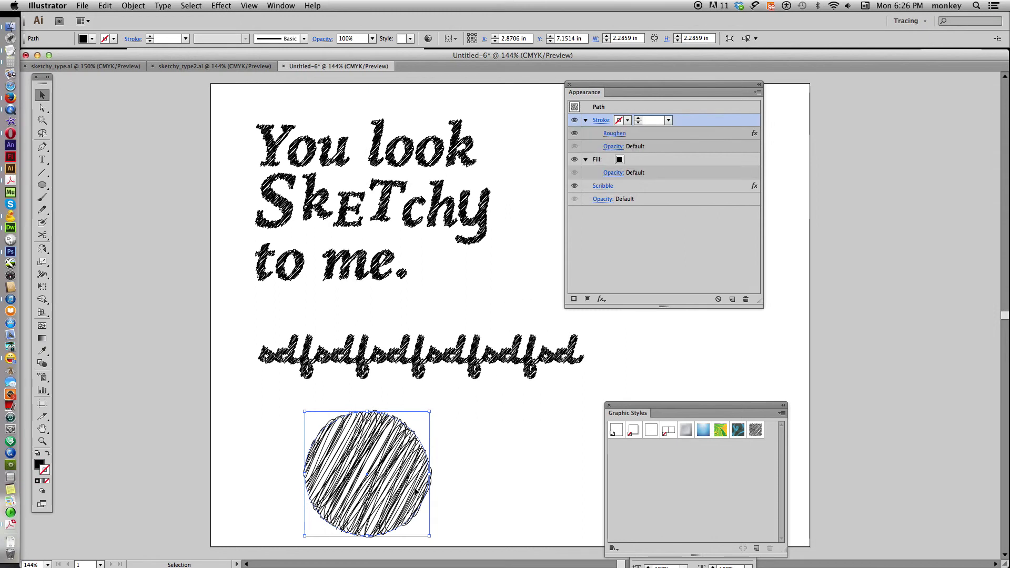
click(574, 404)
Rearrange the Appearance, Graphic Styles and Character panels beside the artwork so that all three are accessible
drag(608, 83, 886, 137)
drag(664, 404, 715, 136)
drag(673, 493, 754, 310)
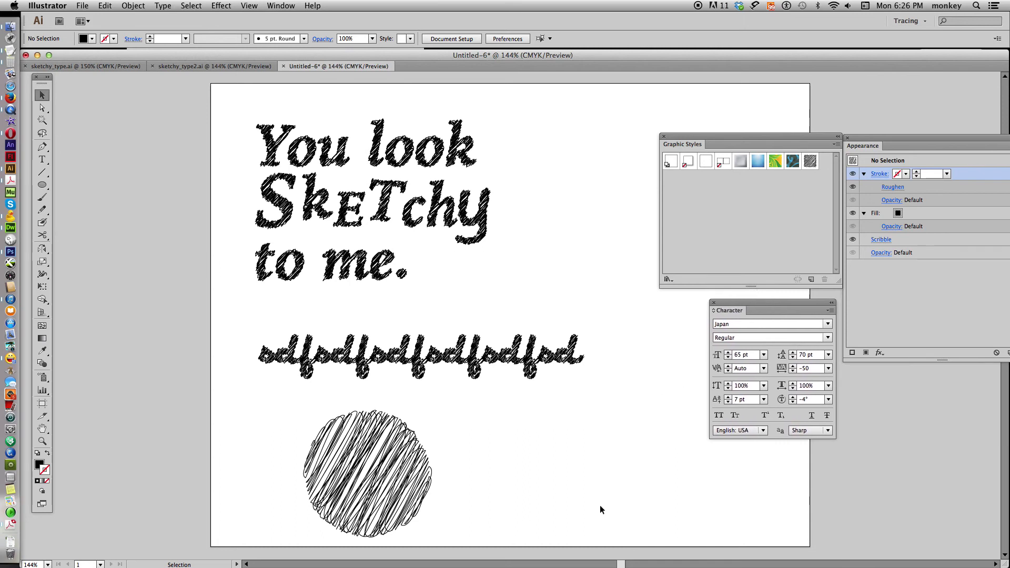